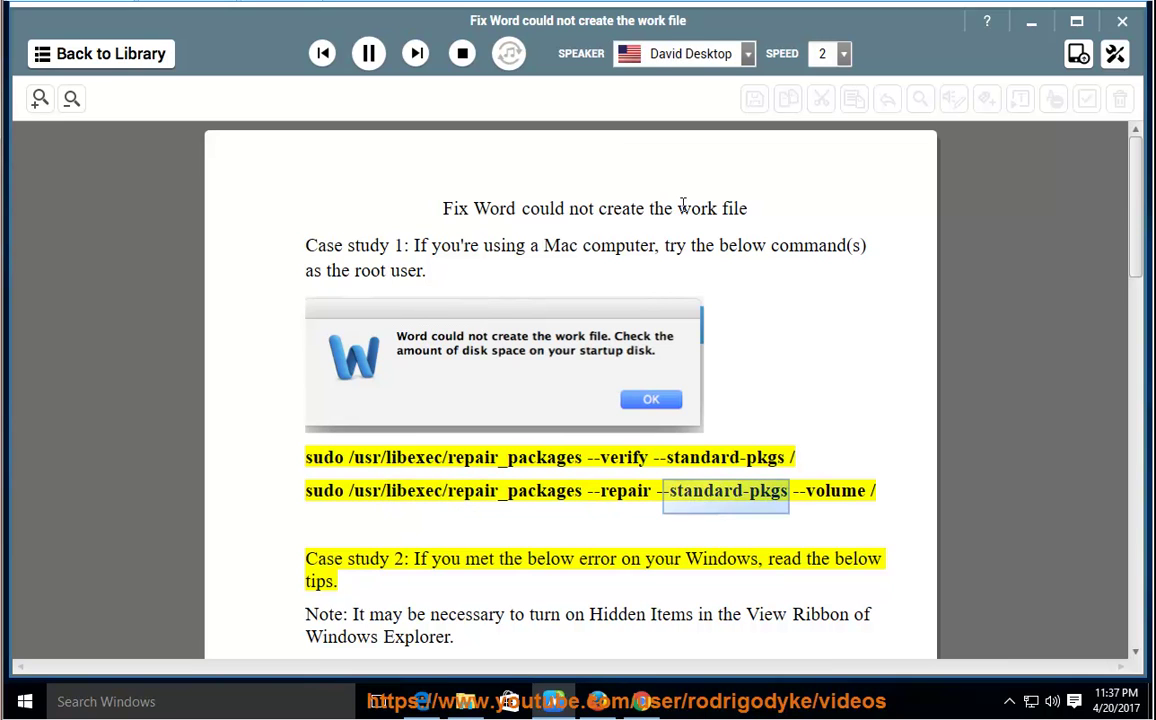
Pause the reading and copy 'sudo /usr/libexec/repair_packages --verify --standard-pkgs /' from the guide.
{"action": "left_click", "coordinate": [368, 53]}
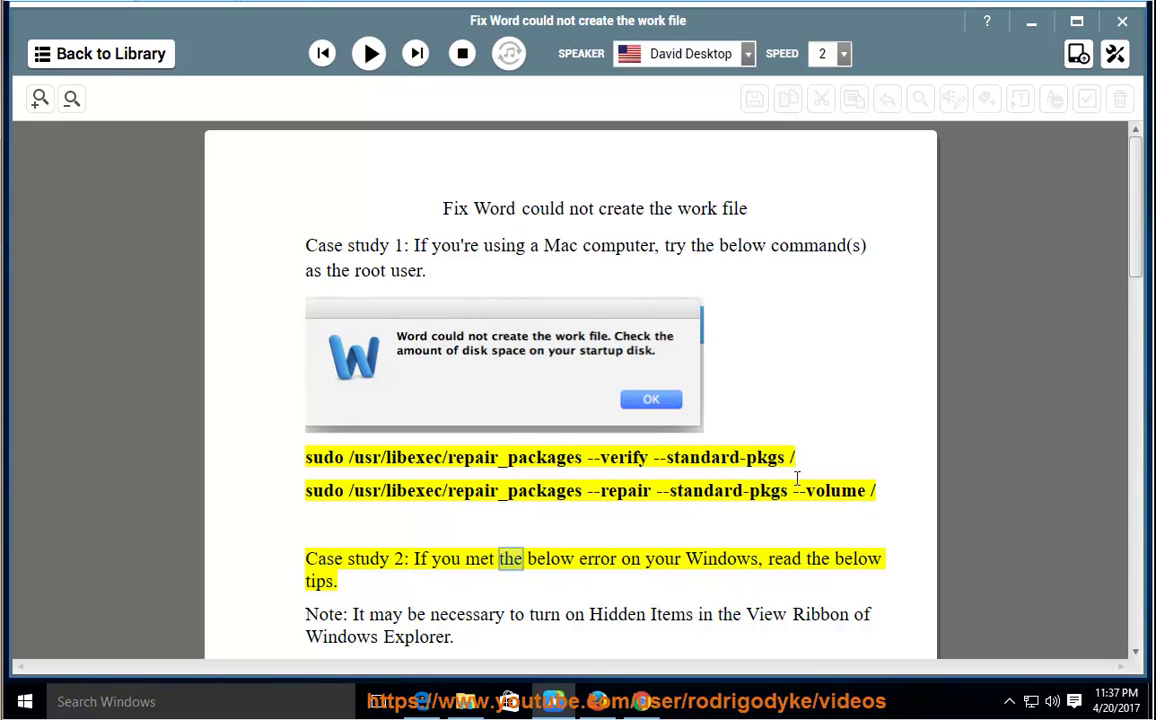
{"action": "left_click_drag", "start_coordinate": [801, 460], "coordinate": [305, 465]}
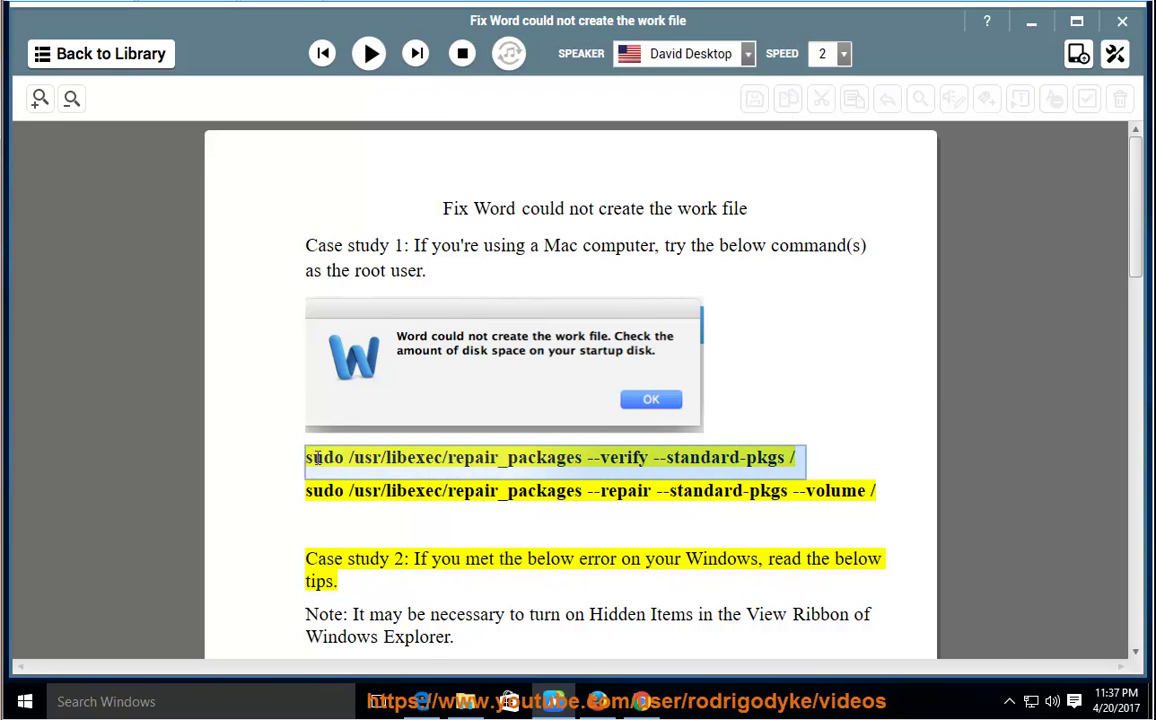
{"action": "right_click", "coordinate": [349, 456]}
{"action": "left_click", "coordinate": [438, 484]}
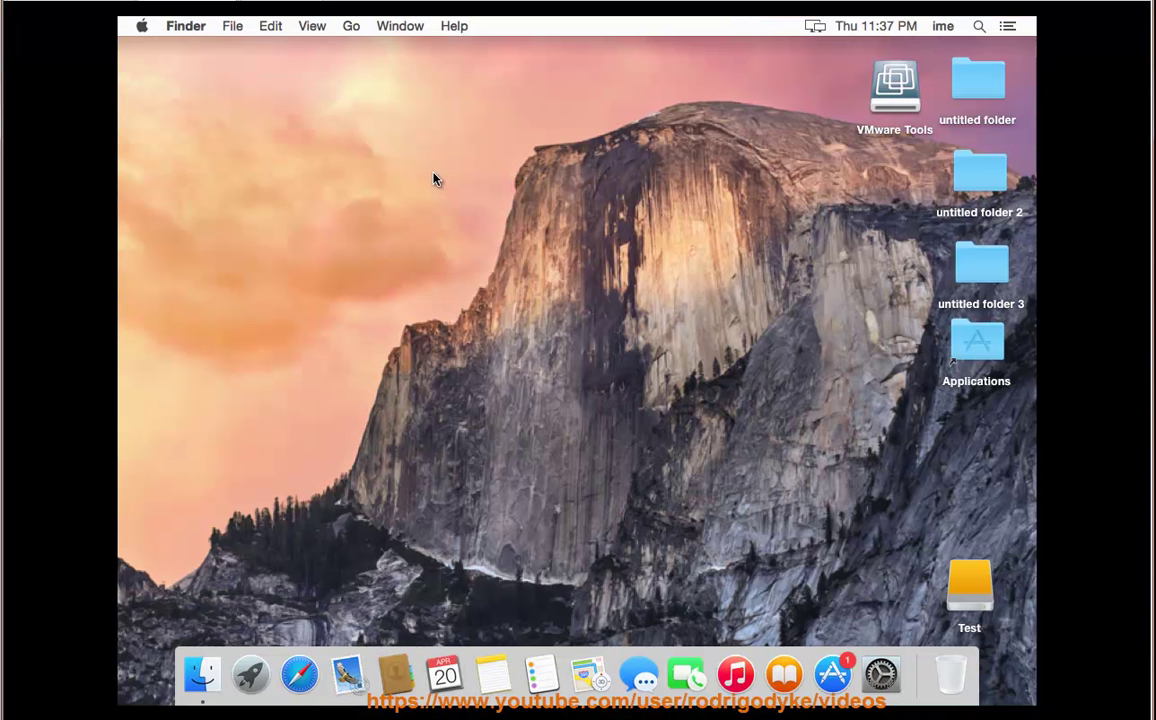
Launch Terminal from Finder's Utilities folder and close the Utilities window.
{"action": "left_click", "coordinate": [352, 27]}
{"action": "left_click", "coordinate": [410, 283]}
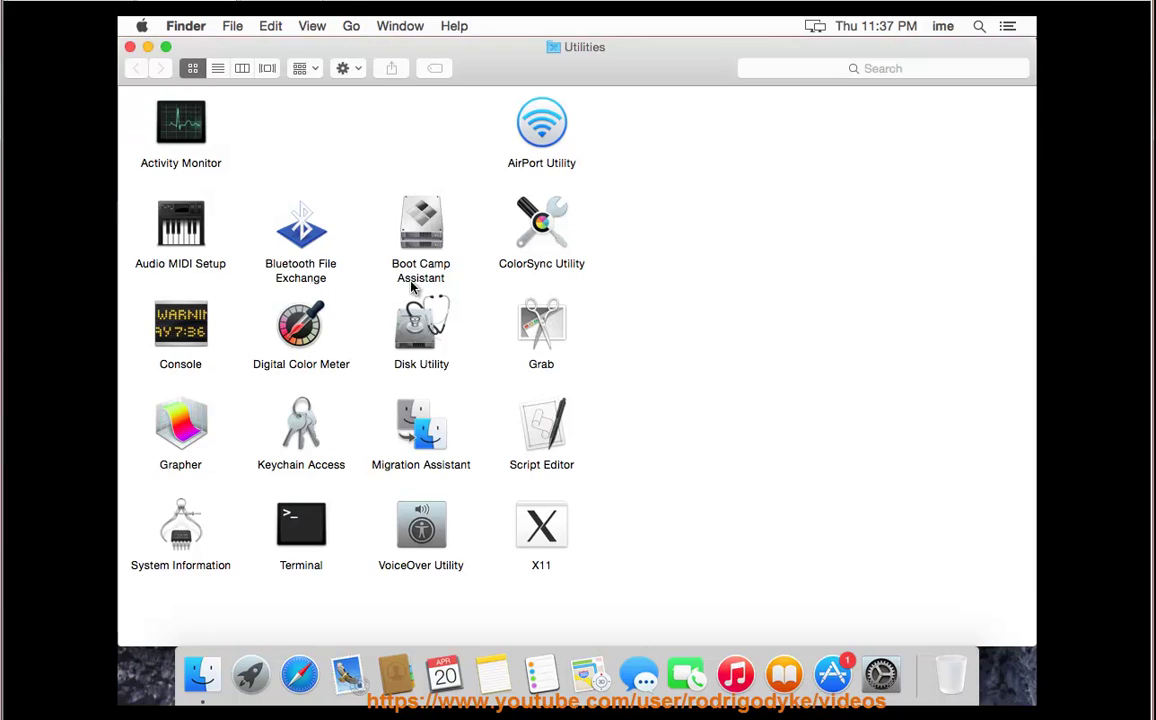
{"action": "left_click", "coordinate": [212, 146]}
{"action": "left_click", "coordinate": [303, 522]}
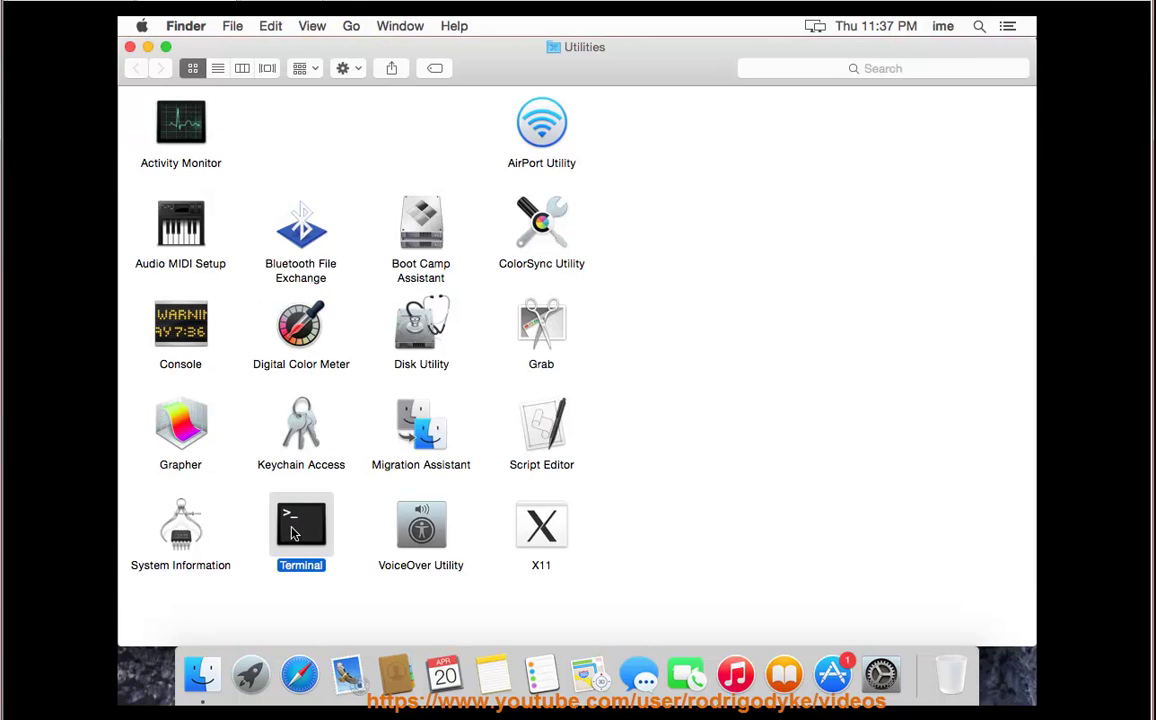
{"action": "double_click", "coordinate": [303, 528]}
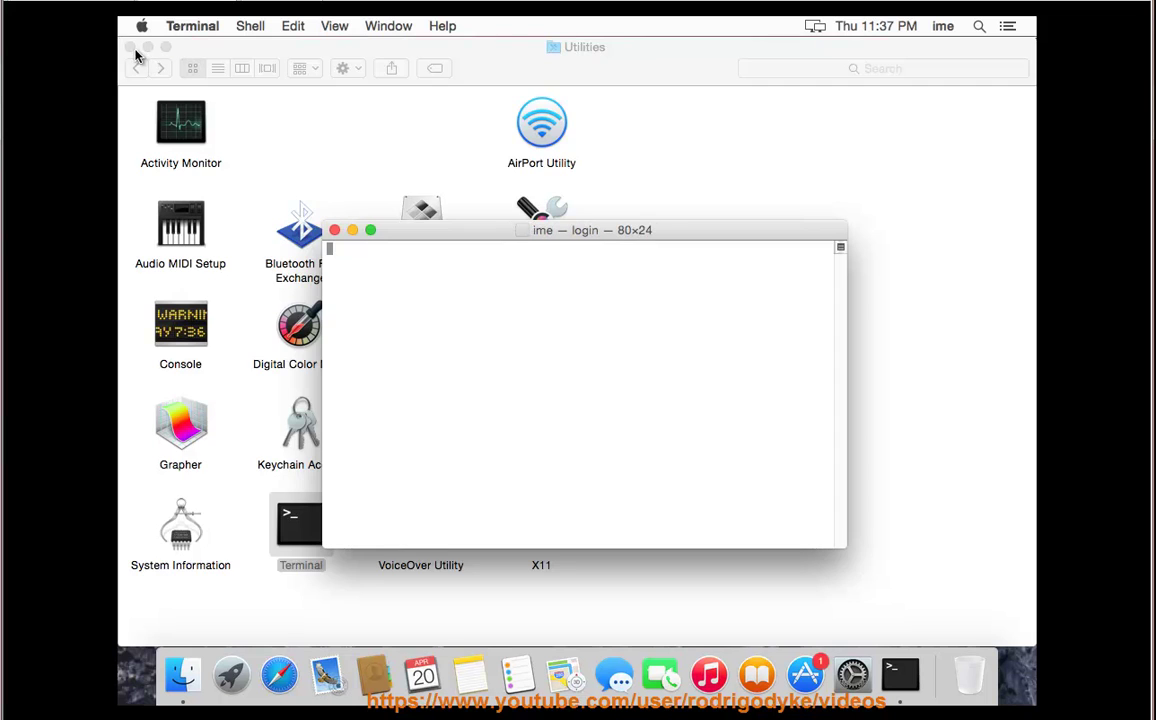
{"action": "left_click", "coordinate": [130, 47]}
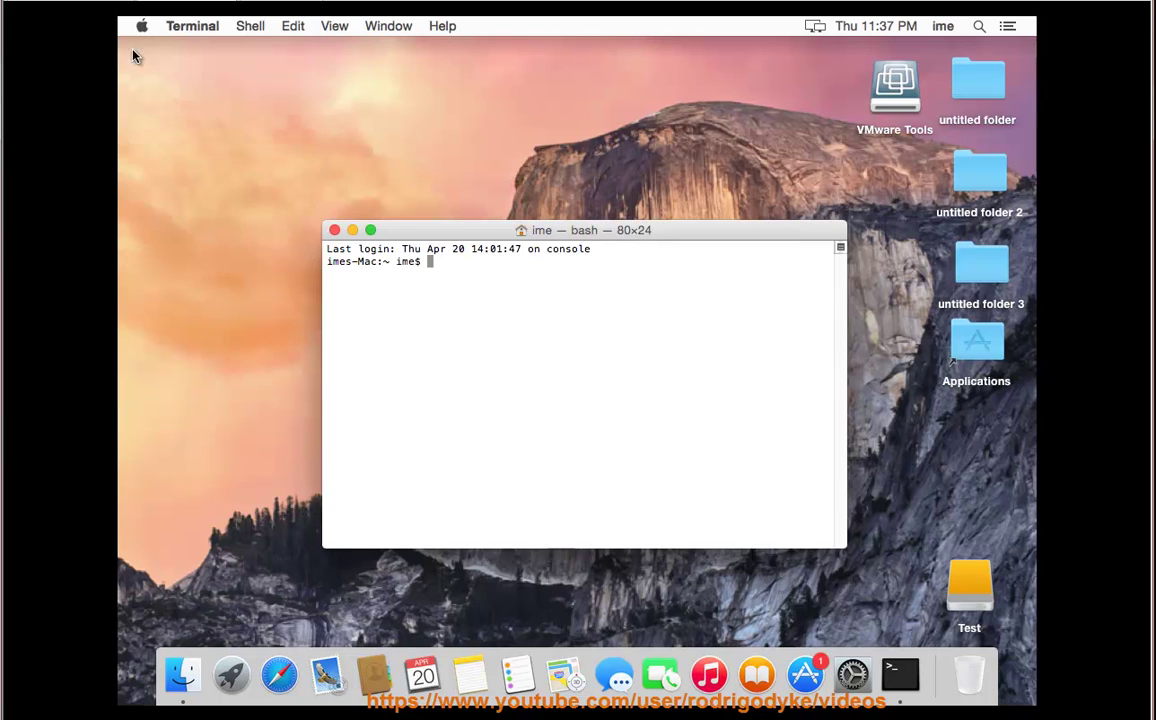
{"action": "right_click", "coordinate": [430, 260]}
Paste and run the repair_packages --verify command, then copy the --repair command line from the guide.
{"action": "left_click", "coordinate": [468, 282]}
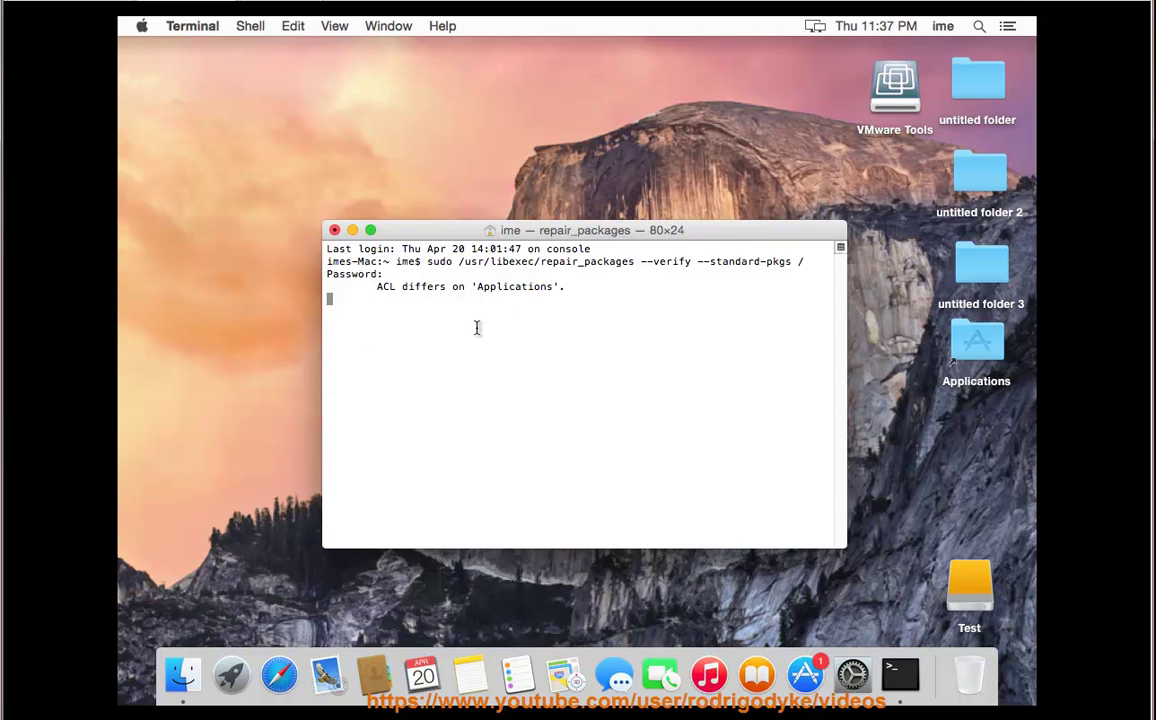
{"action": "left_click_drag", "start_coordinate": [507, 296], "coordinate": [578, 300]}
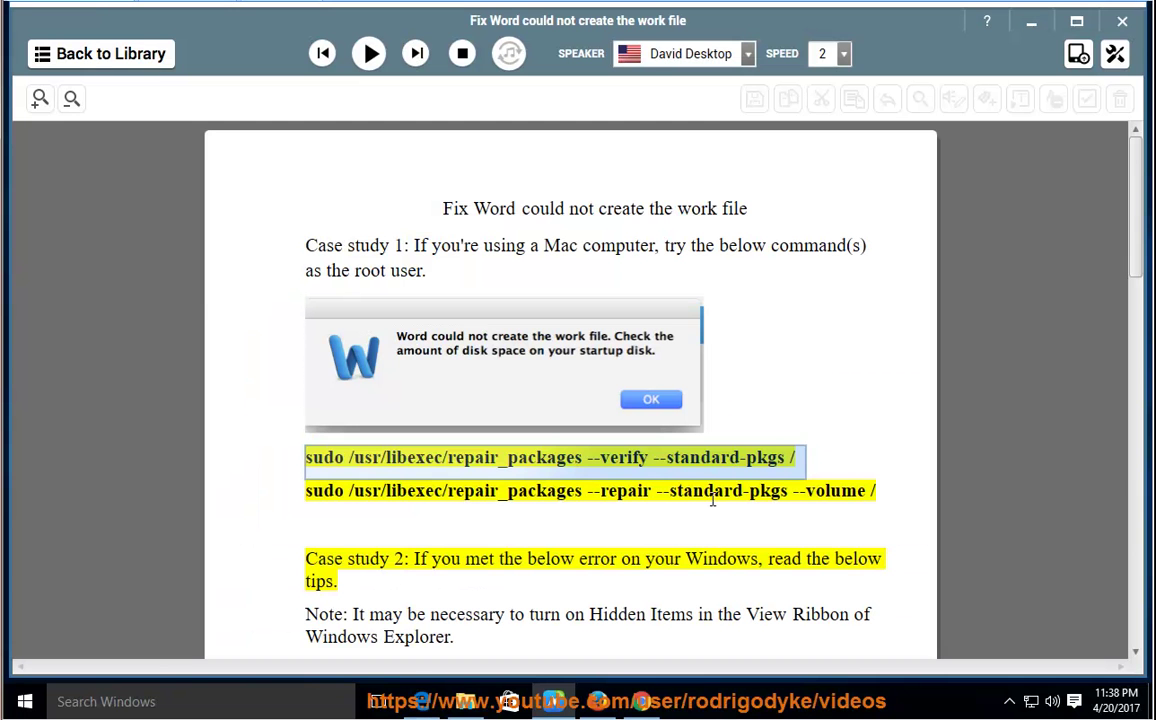
{"action": "left_click", "coordinate": [760, 489]}
{"action": "left_click_drag", "start_coordinate": [836, 490], "coordinate": [289, 493]}
{"action": "right_click", "coordinate": [361, 491]}
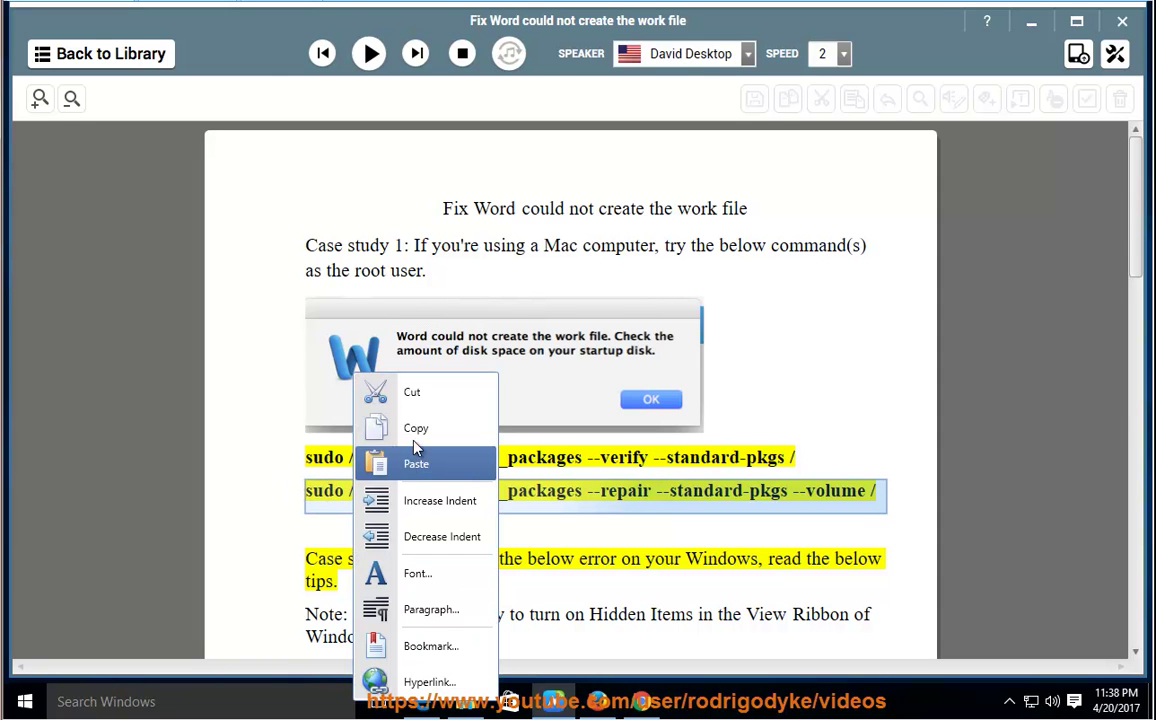
{"action": "left_click", "coordinate": [410, 427]}
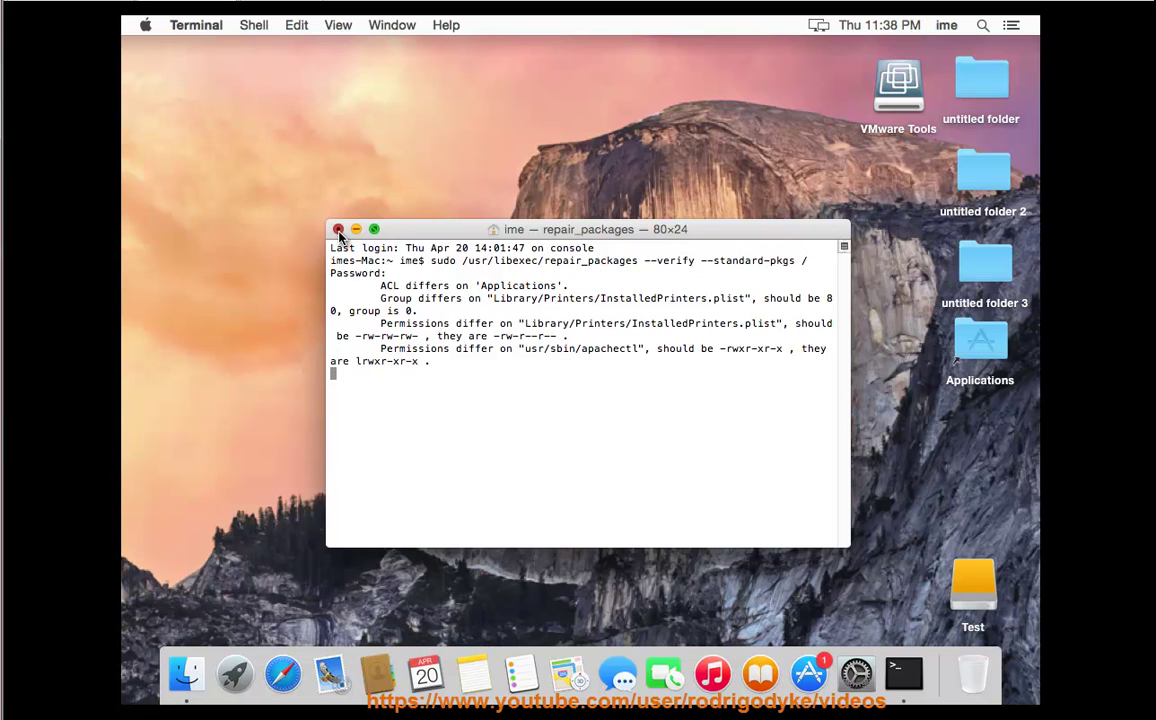
Close the Terminal window running the verify and quit Terminal.
{"action": "left_click", "coordinate": [338, 230]}
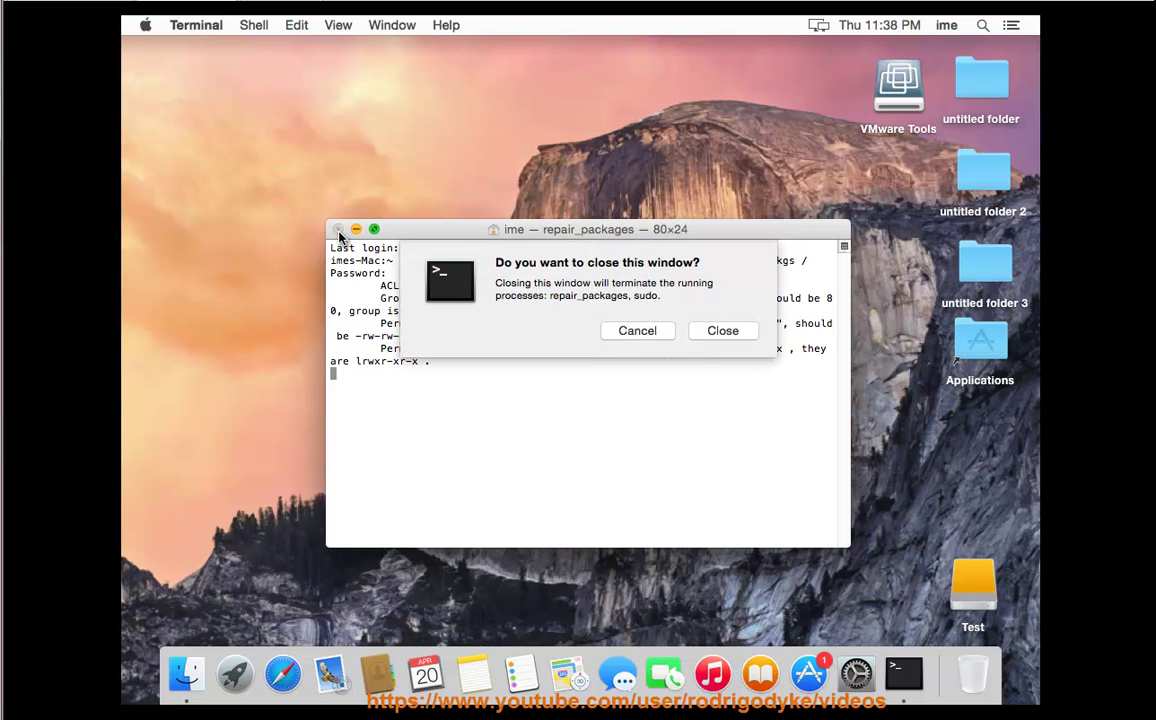
{"action": "left_click", "coordinate": [720, 333]}
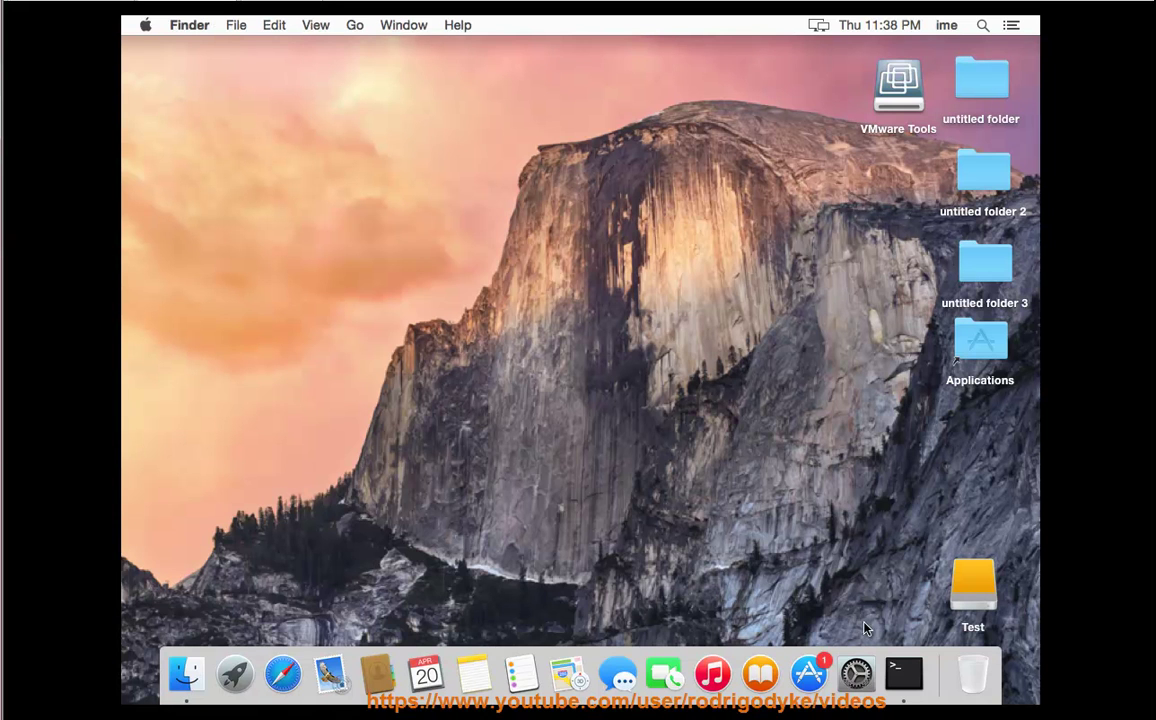
{"action": "right_click", "coordinate": [904, 673]}
{"action": "left_click", "coordinate": [889, 613]}
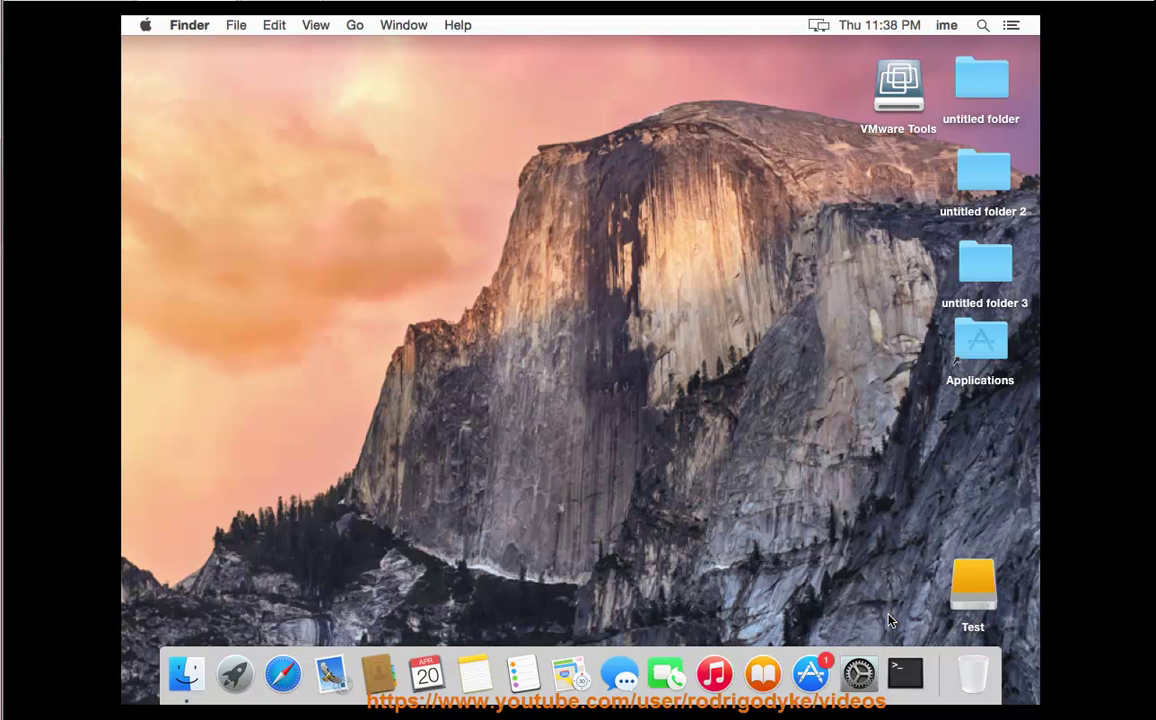
Relaunch Terminal from Utilities and paste the repair_packages --repair command into a new window.
{"action": "left_click", "coordinate": [355, 25]}
{"action": "left_click", "coordinate": [420, 283]}
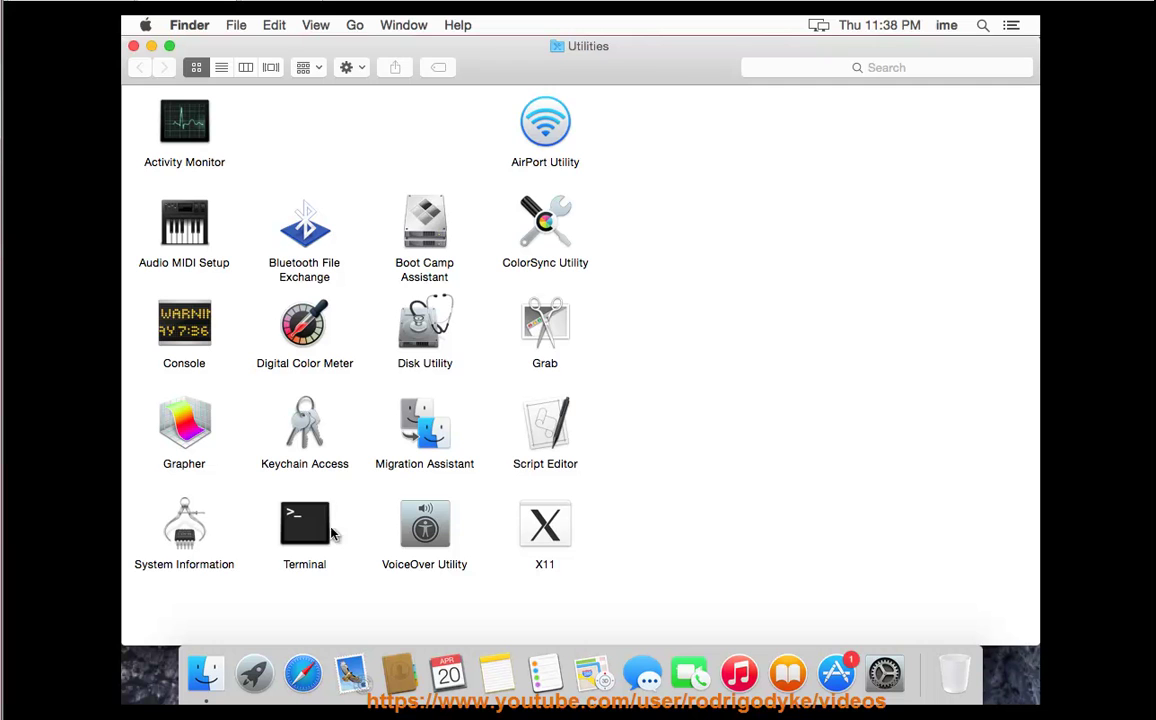
{"action": "double_click", "coordinate": [318, 528]}
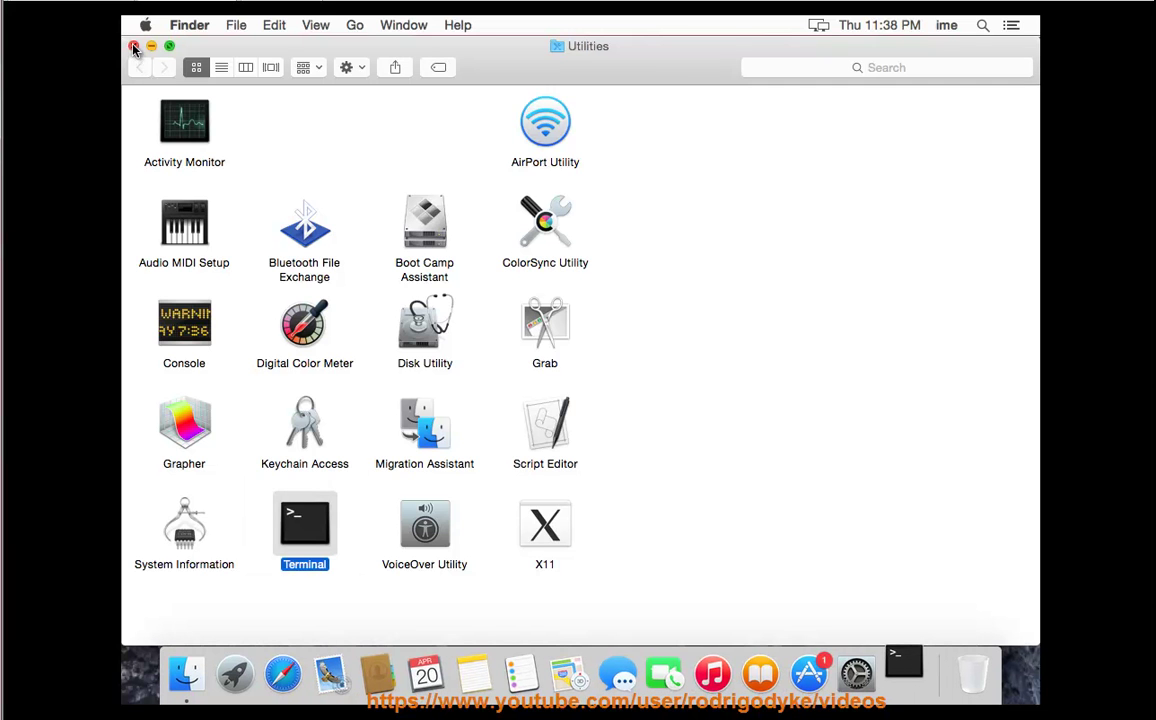
{"action": "left_click", "coordinate": [134, 48]}
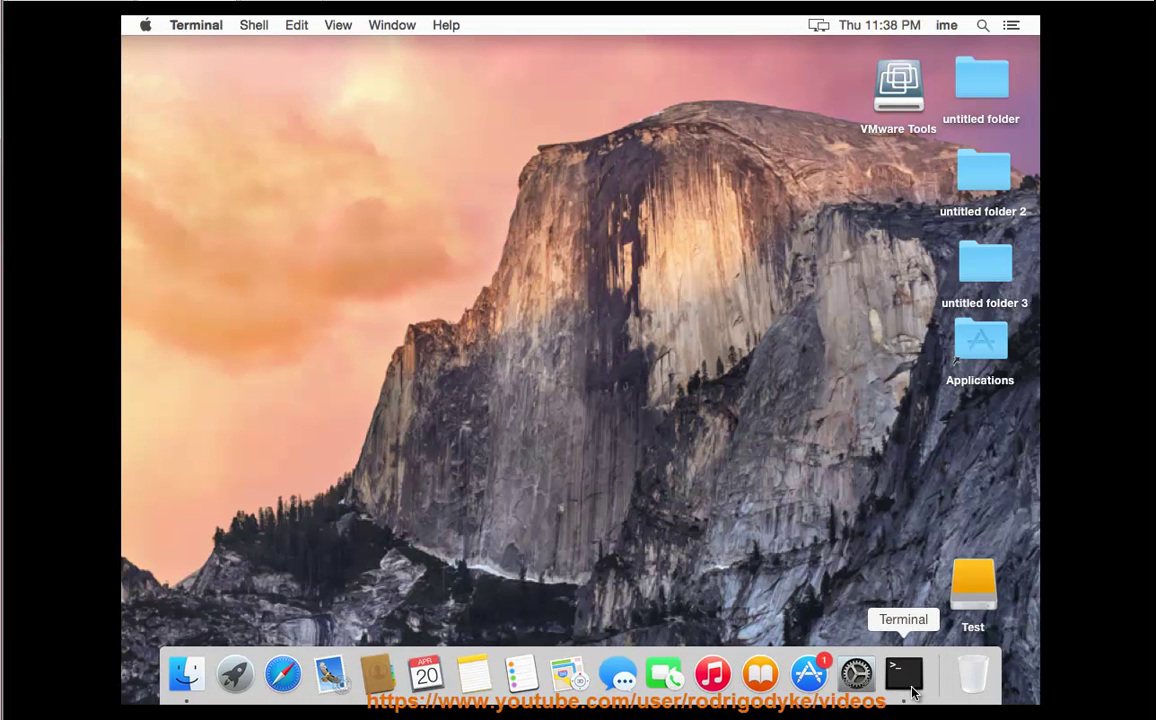
{"action": "left_click", "coordinate": [912, 689]}
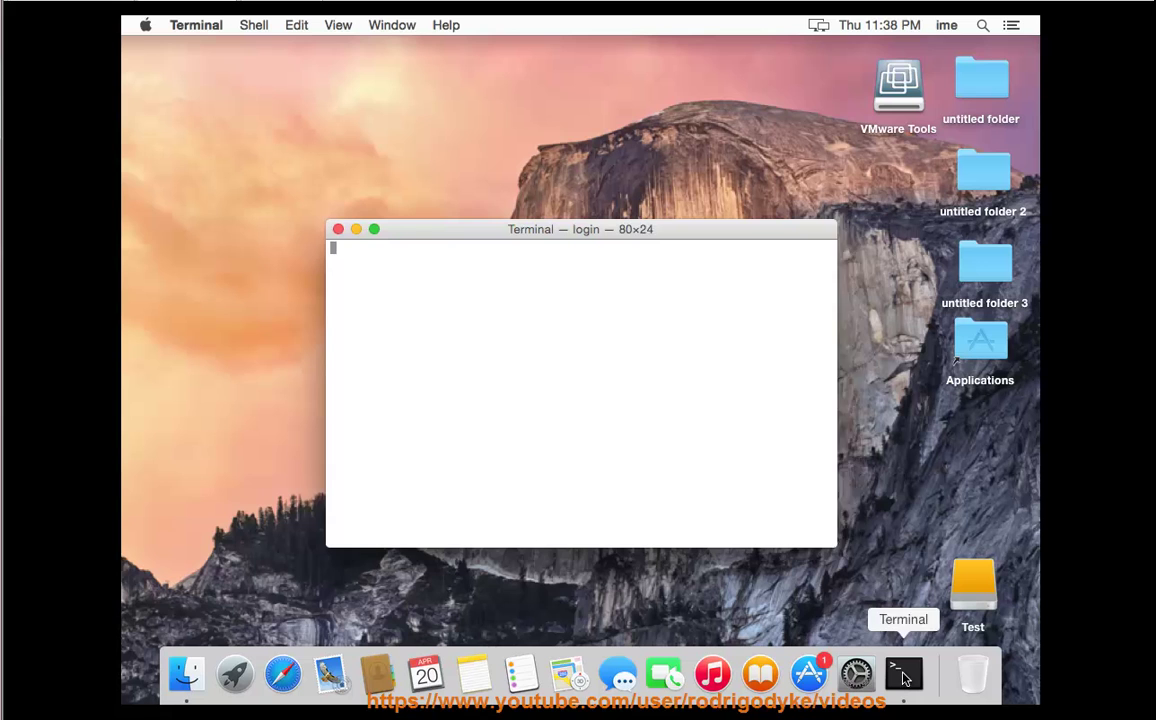
{"action": "right_click", "coordinate": [450, 271]}
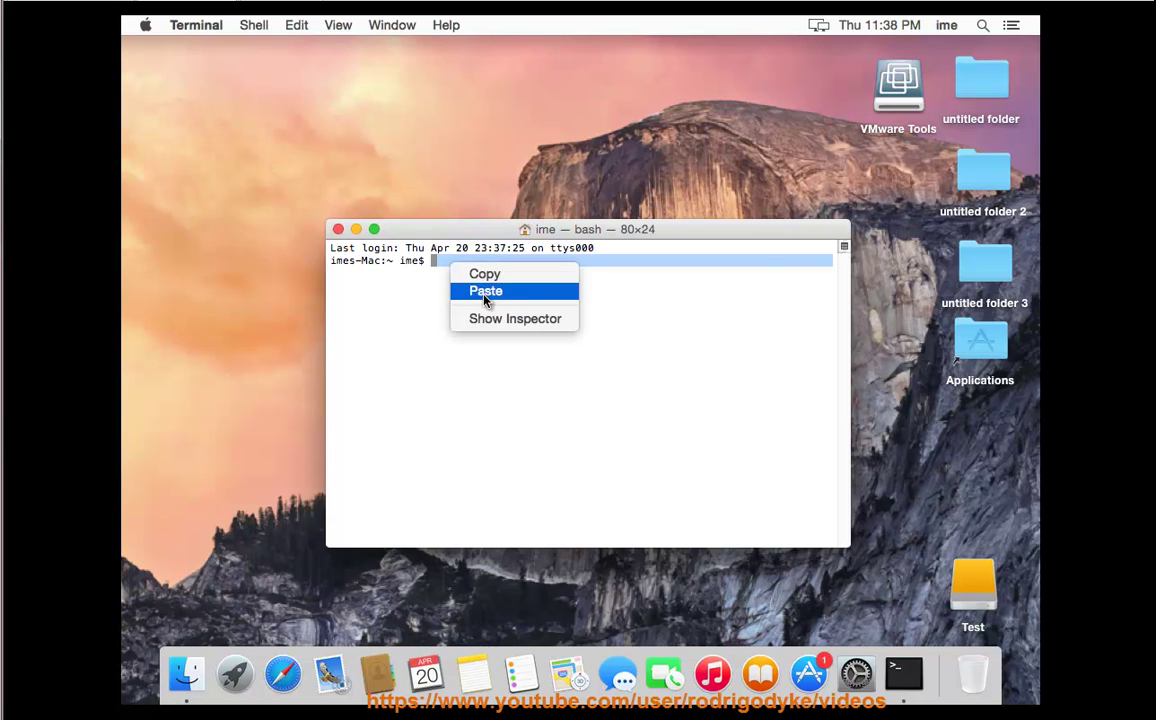
{"action": "left_click", "coordinate": [482, 293]}
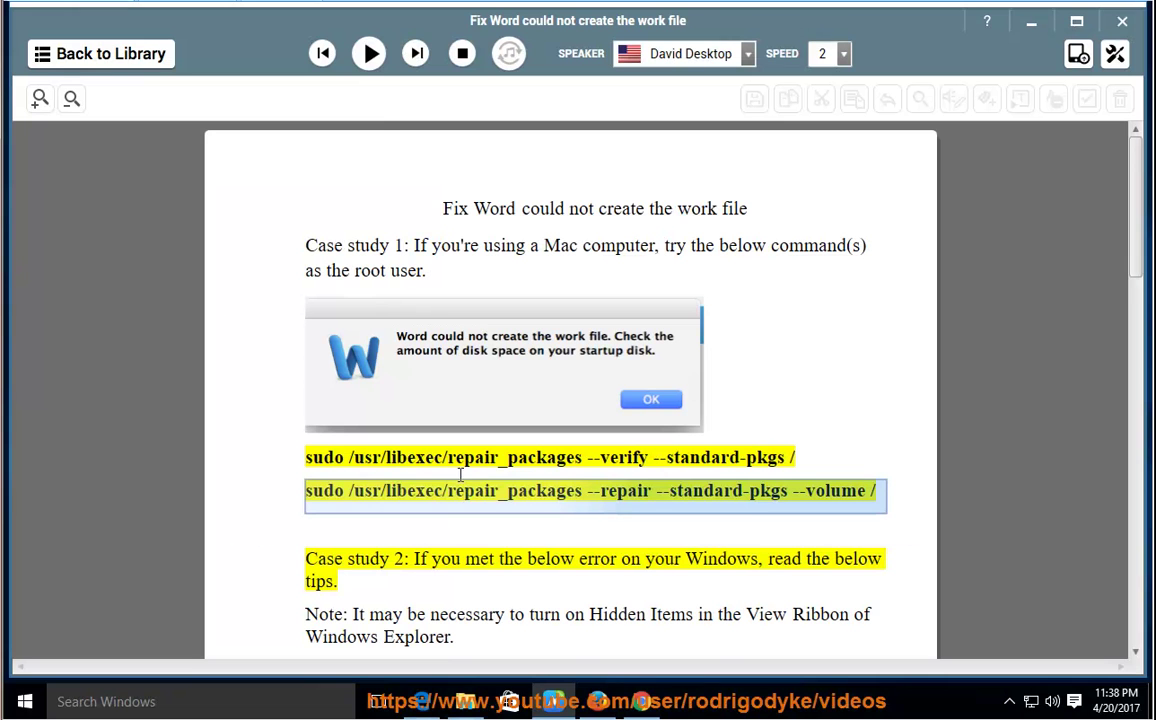
Play Case study 2's Windows tips aloud and pause at 'Open Windows/File Explorer.'.
{"action": "left_click", "coordinate": [369, 53]}
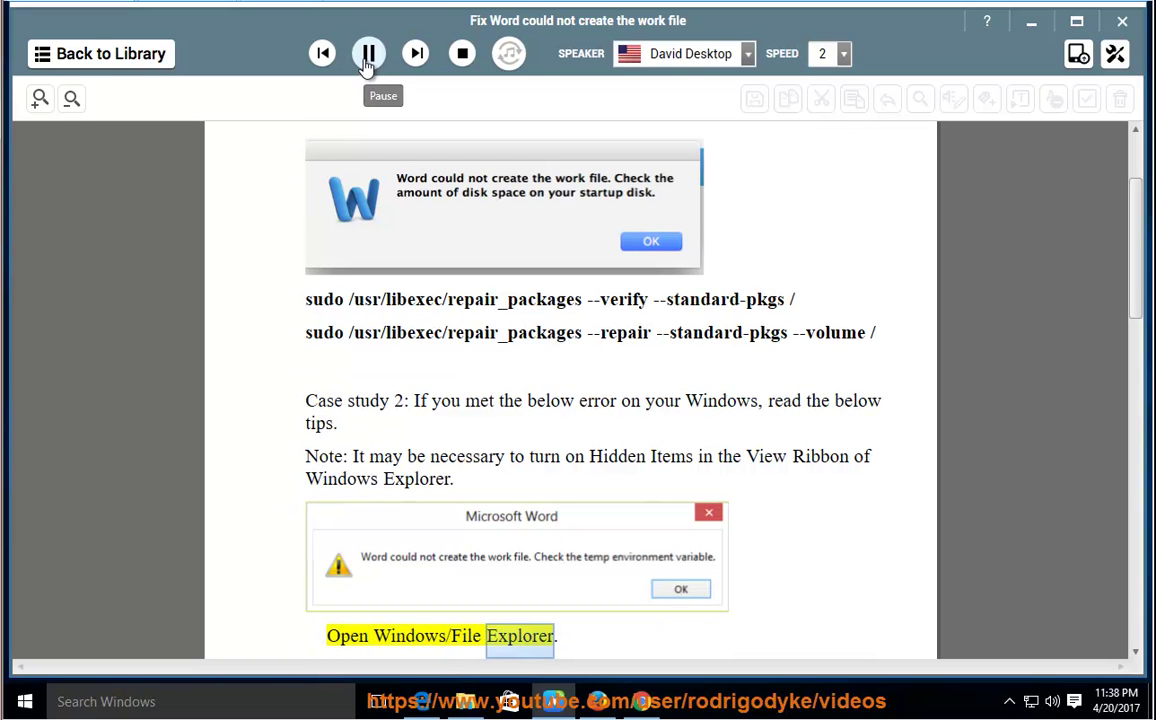
{"action": "left_click", "coordinate": [367, 58]}
Enable 'Show hidden files, folders, and drives' in This PC's Folder Options.
{"action": "left_click", "coordinate": [1033, 28]}
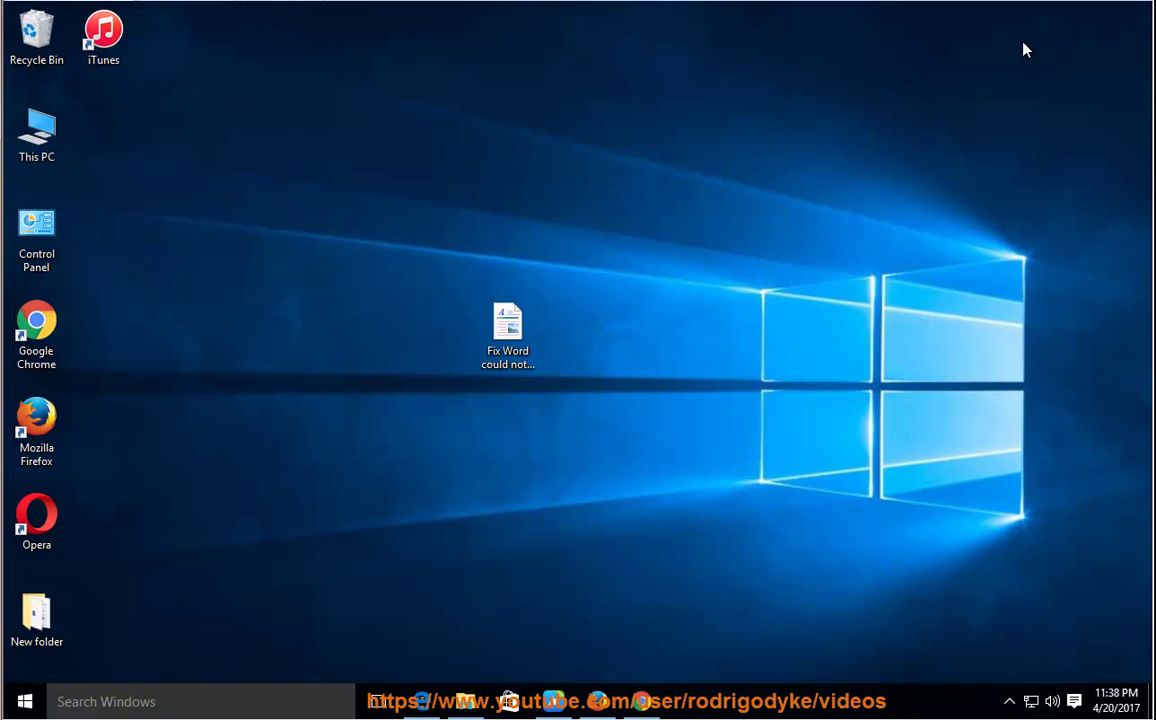
{"action": "left_click", "coordinate": [33, 125]}
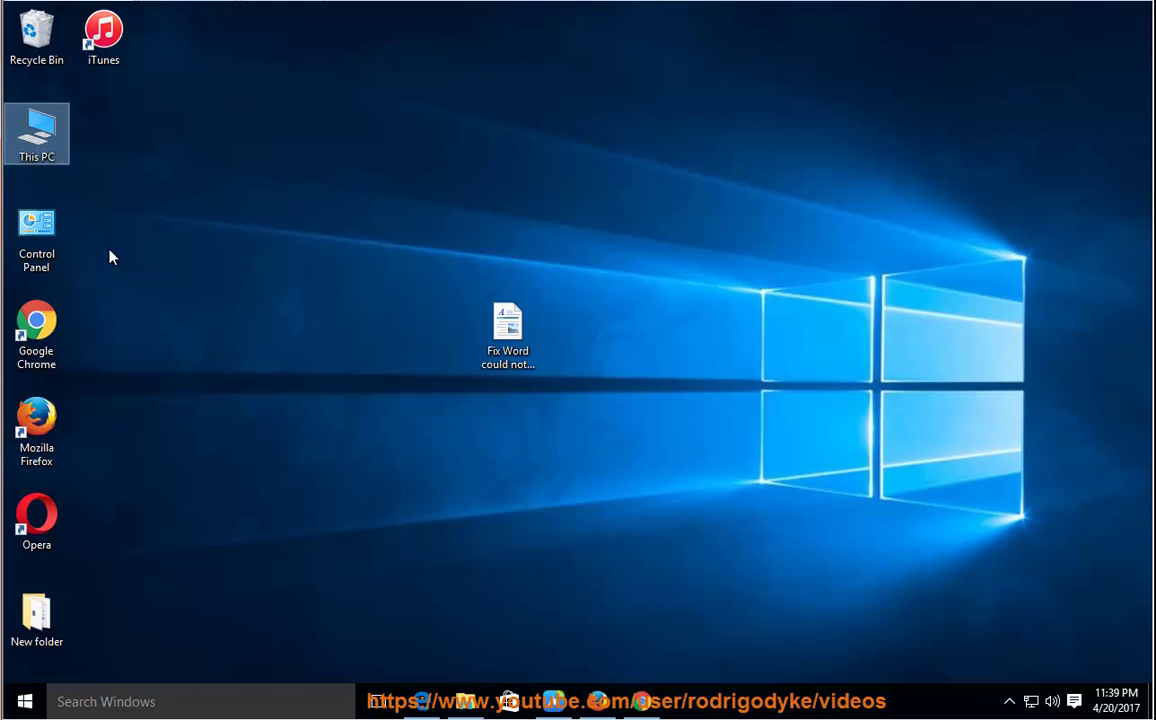
{"action": "double_click", "coordinate": [40, 125]}
{"action": "left_click", "coordinate": [532, 176]}
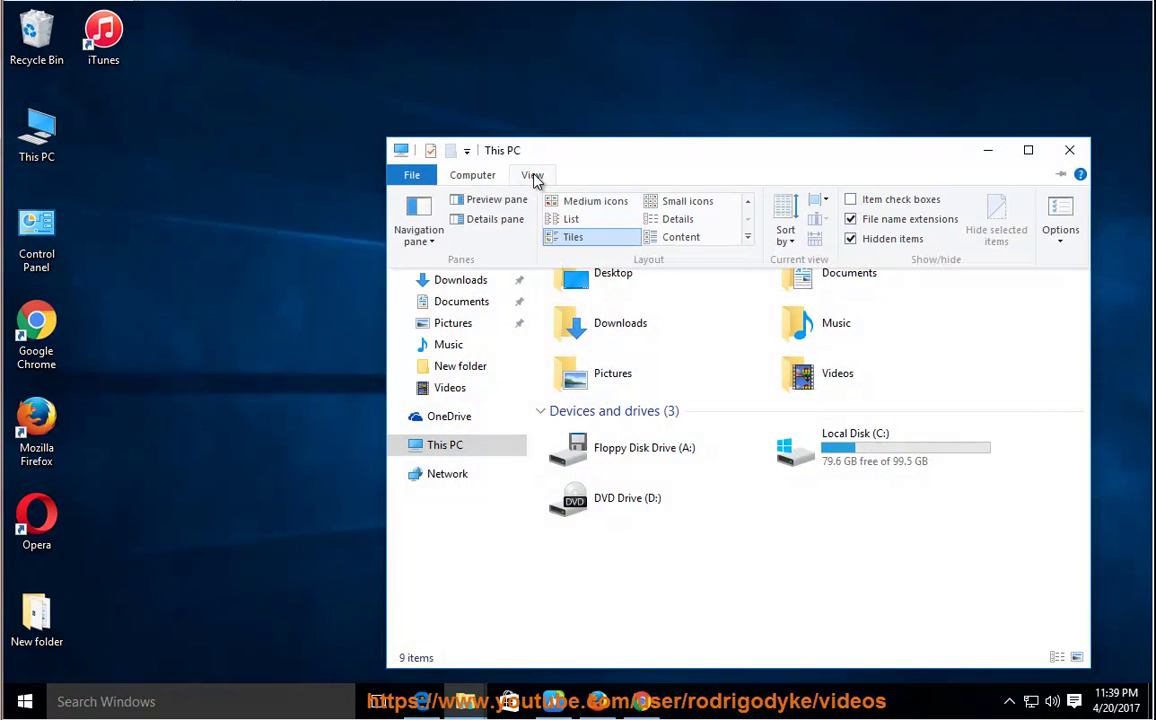
{"action": "left_click", "coordinate": [1068, 214]}
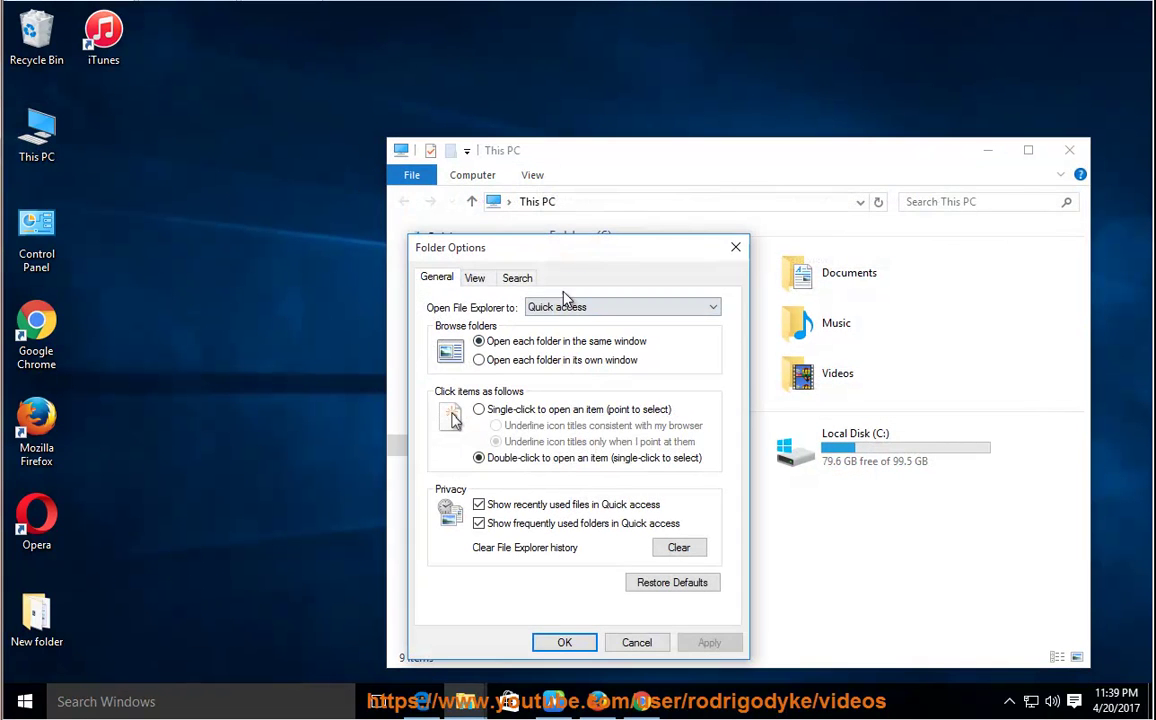
{"action": "left_click", "coordinate": [475, 278]}
{"action": "left_click", "coordinate": [500, 527]}
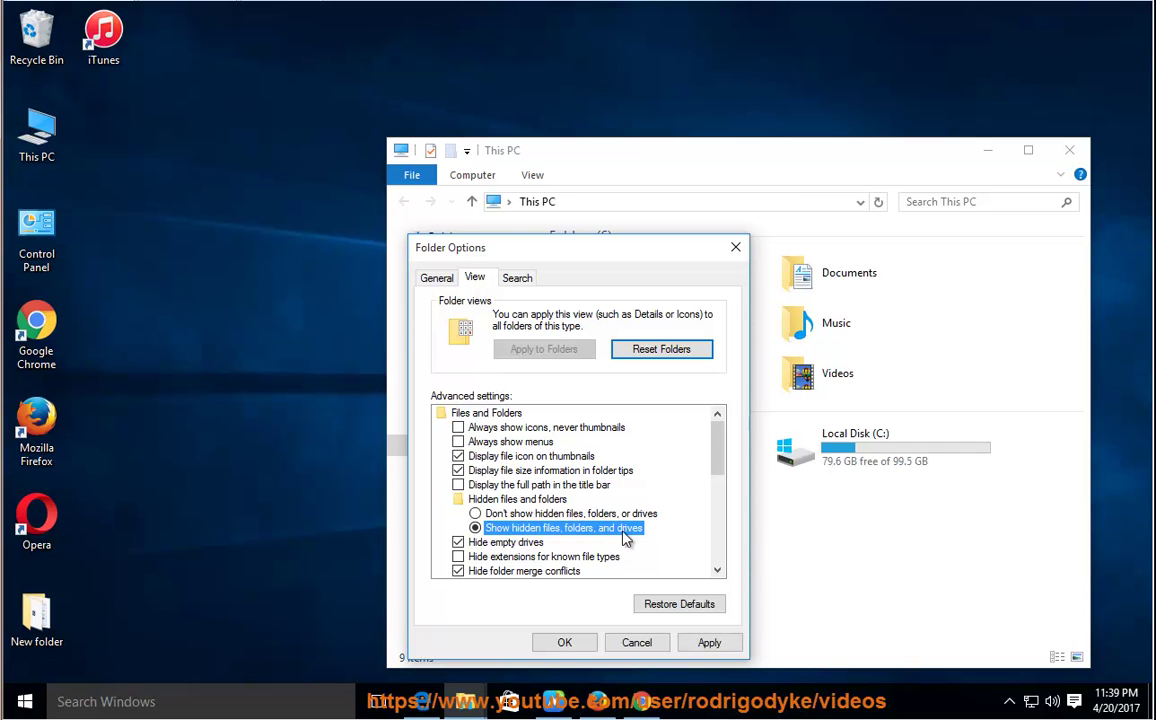
{"action": "left_click", "coordinate": [565, 642]}
Resume the guide through the AppData\Local\Microsoft\Windows and INetCacheContent.Word steps, then pause.
{"action": "key", "text": "alt+Tab"}
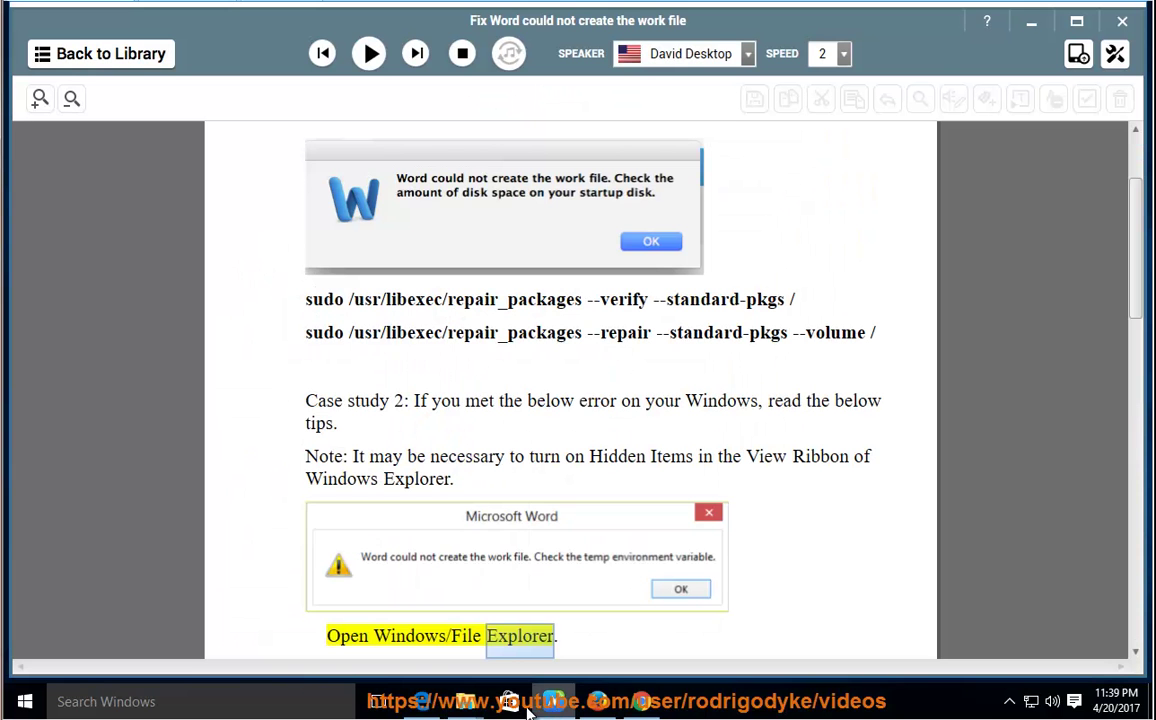
{"action": "left_click", "coordinate": [369, 53]}
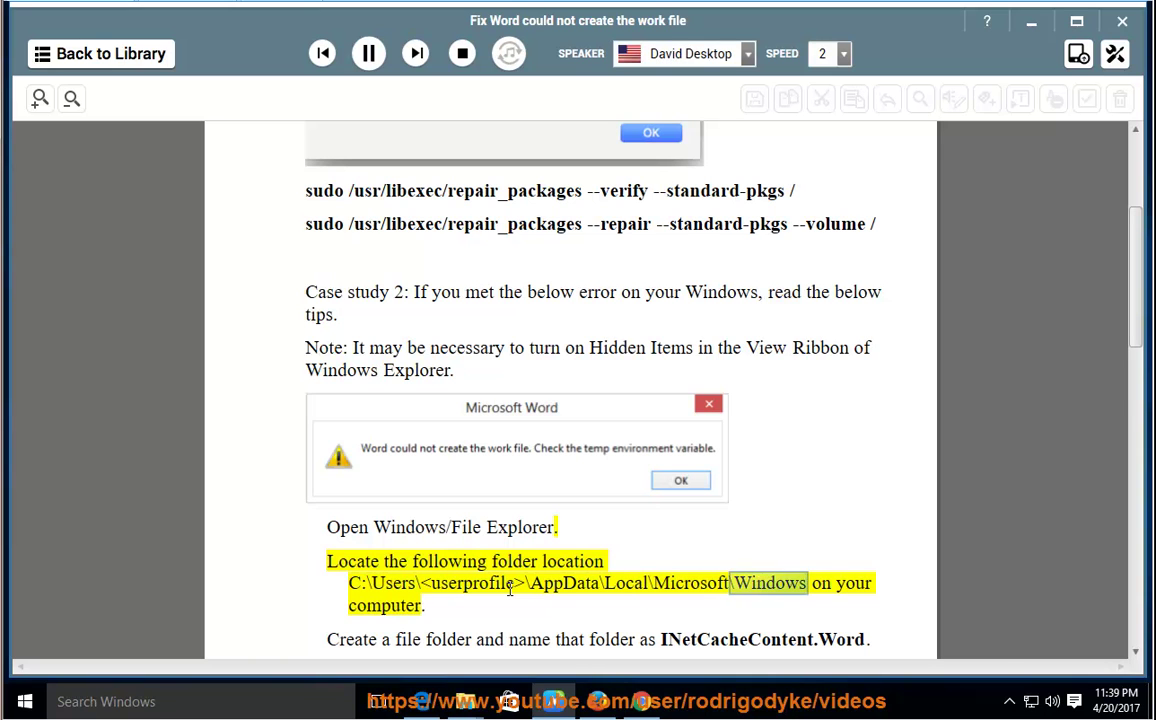
{"action": "left_click", "coordinate": [370, 54]}
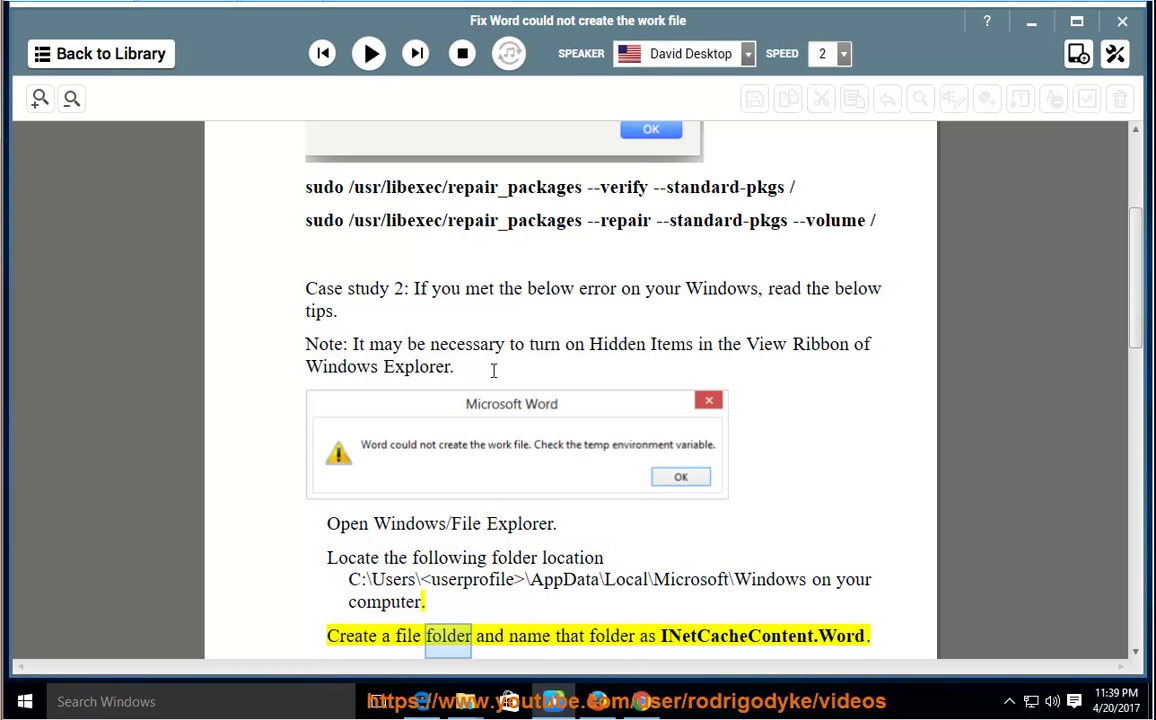
{"action": "left_click", "coordinate": [424, 602]}
Open Local Disk (C:) in large-icon view and enter the Users folder.
{"action": "mouse_move", "coordinate": [465, 701]}
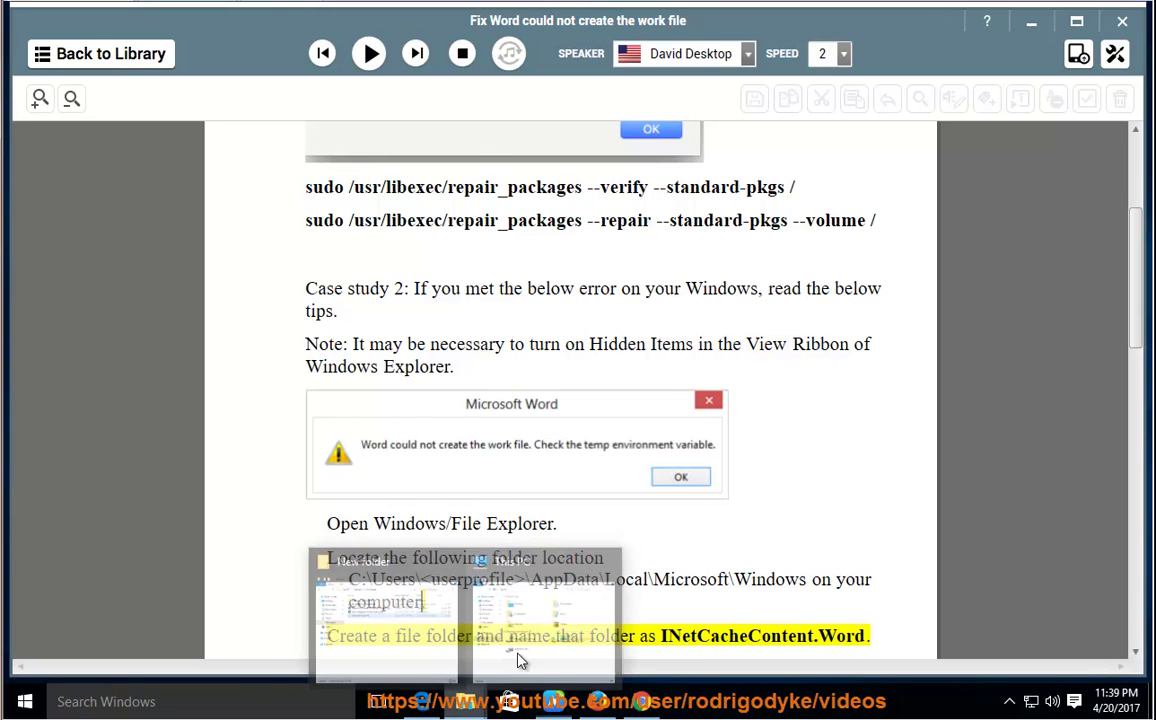
{"action": "left_click", "coordinate": [583, 617]}
{"action": "double_click", "coordinate": [882, 459]}
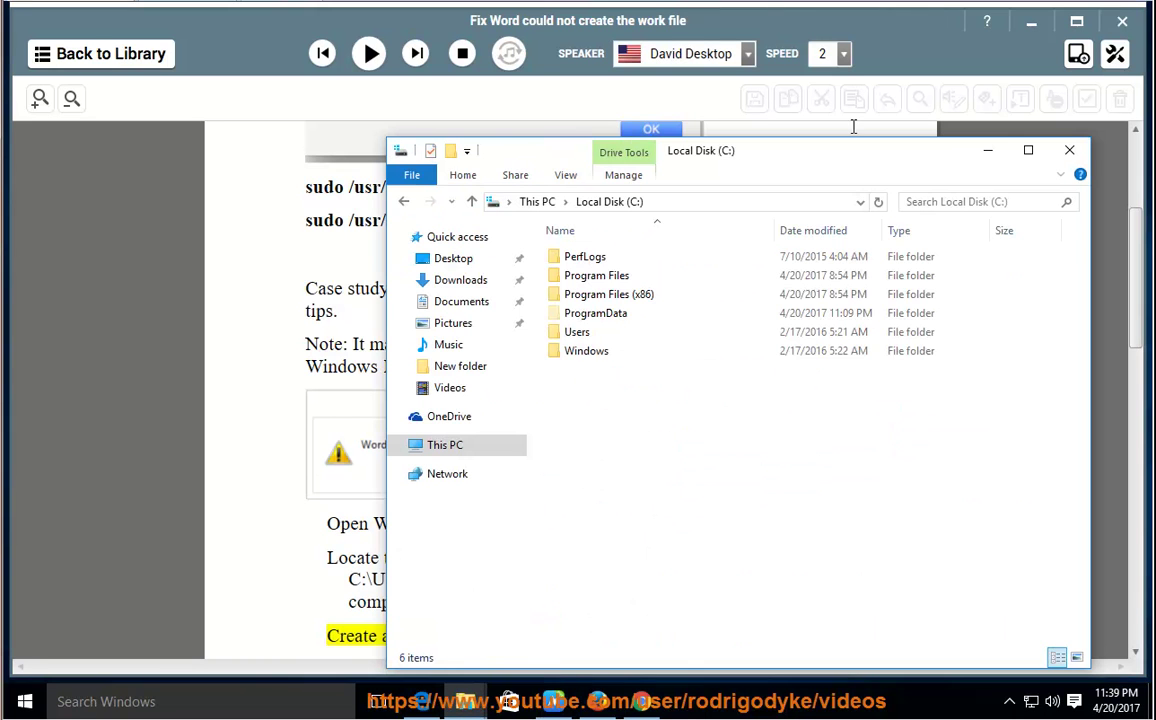
{"action": "left_click_drag", "start_coordinate": [846, 156], "coordinate": [758, 41]}
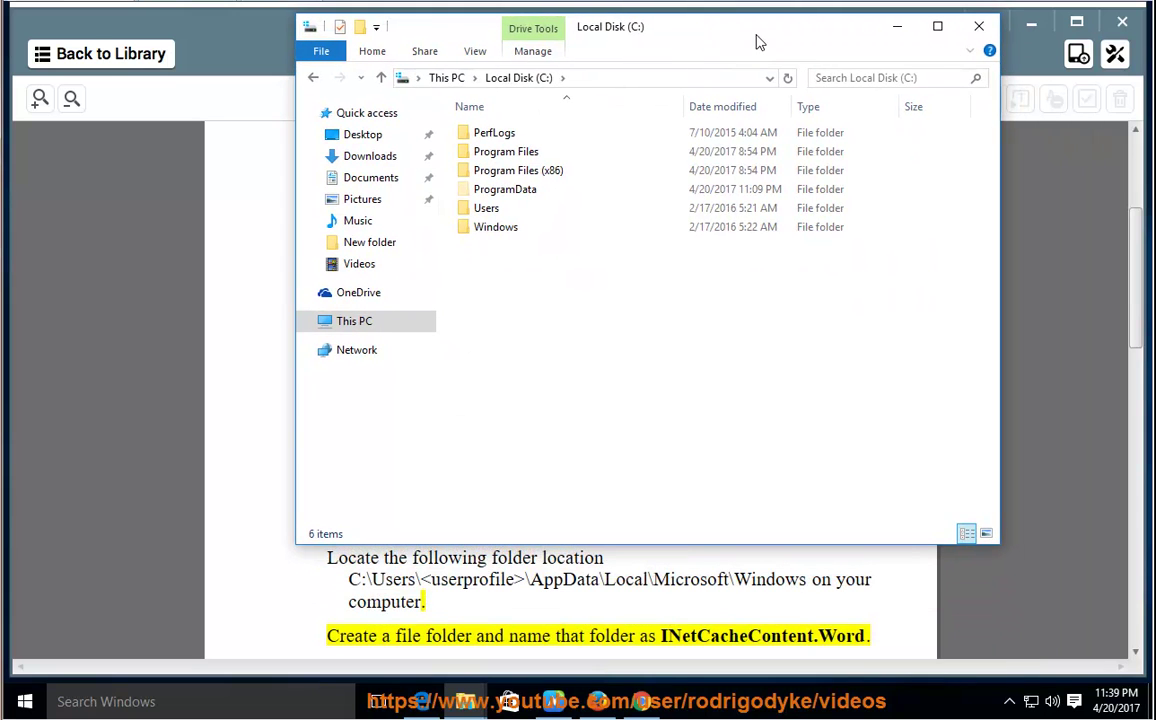
{"action": "left_click", "coordinate": [480, 207]}
{"action": "left_click", "coordinate": [475, 51]}
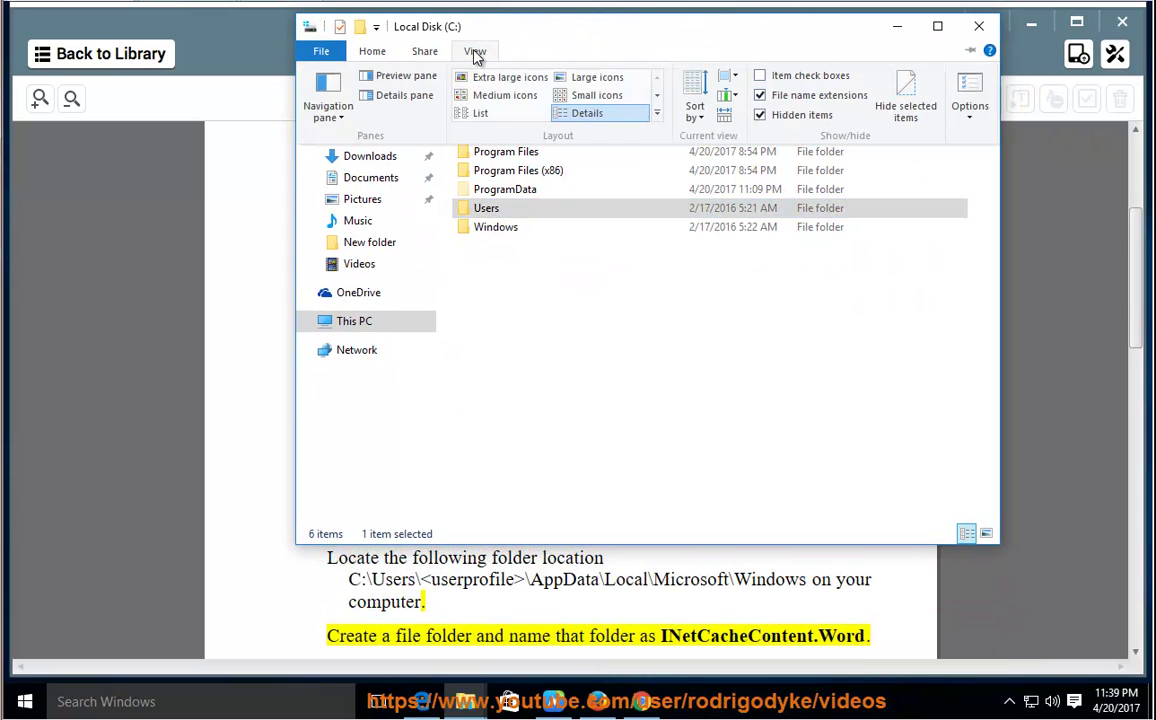
{"action": "left_click", "coordinate": [590, 75]}
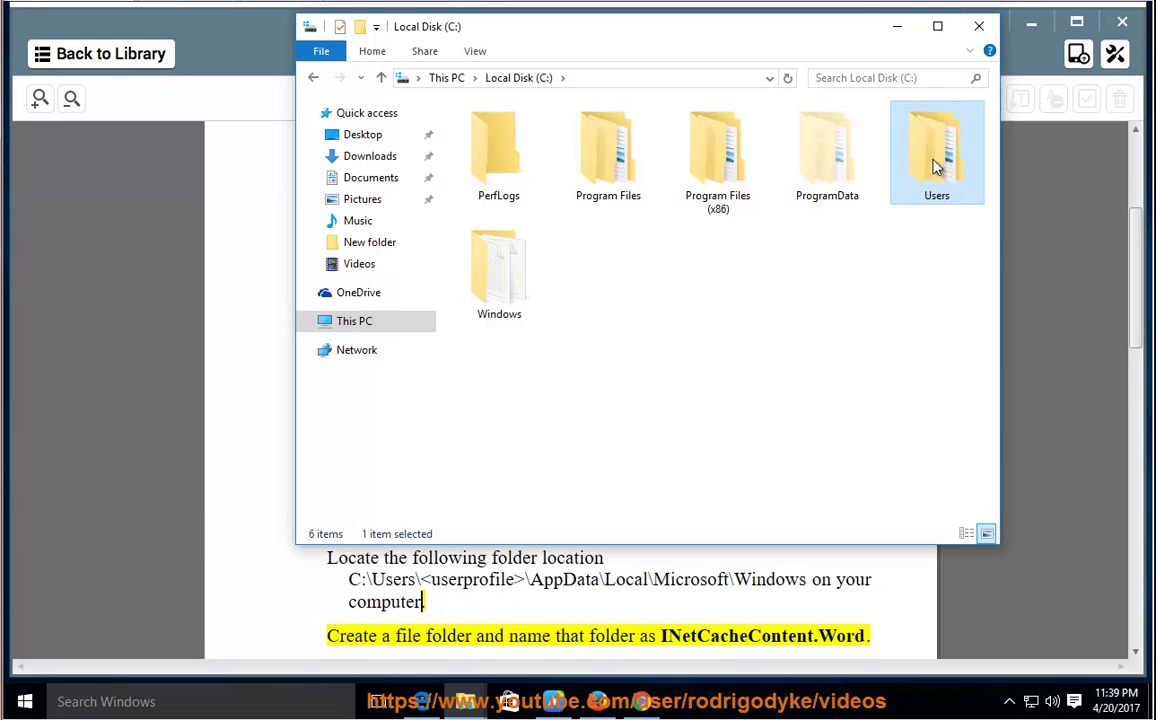
{"action": "double_click", "coordinate": [935, 167]}
Open the user's profile, then AppData and Local, each shown as large icons.
{"action": "left_click", "coordinate": [486, 174]}
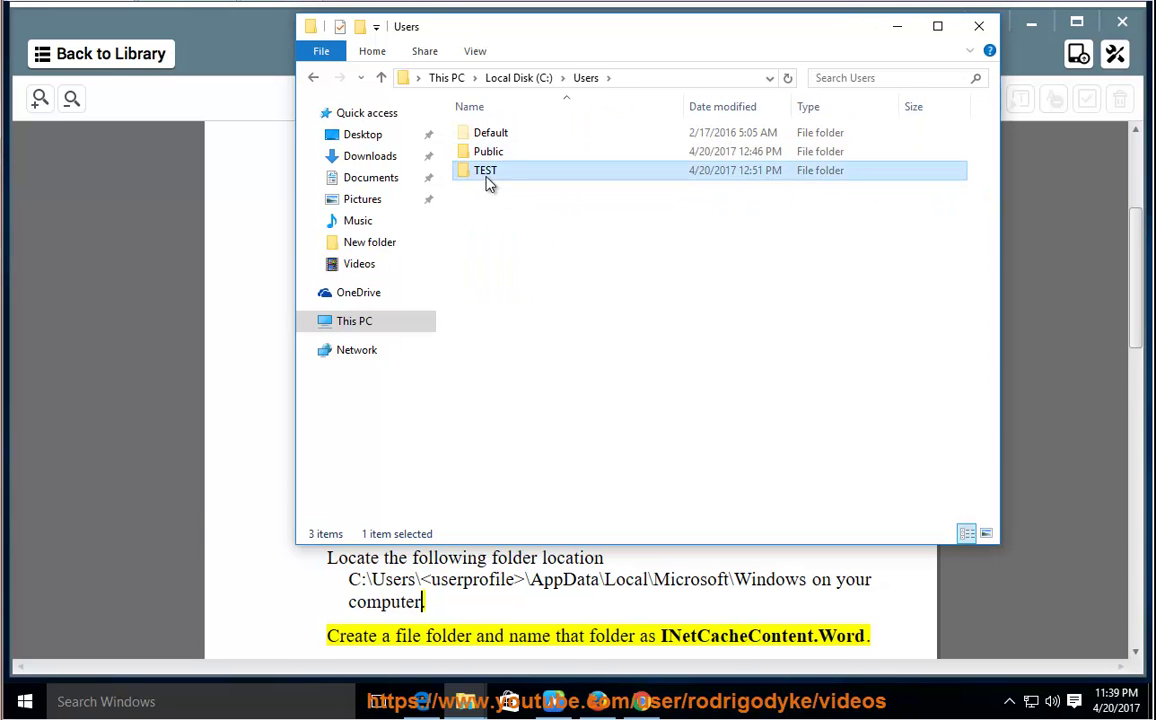
{"action": "left_click", "coordinate": [475, 51]}
{"action": "left_click", "coordinate": [592, 76]}
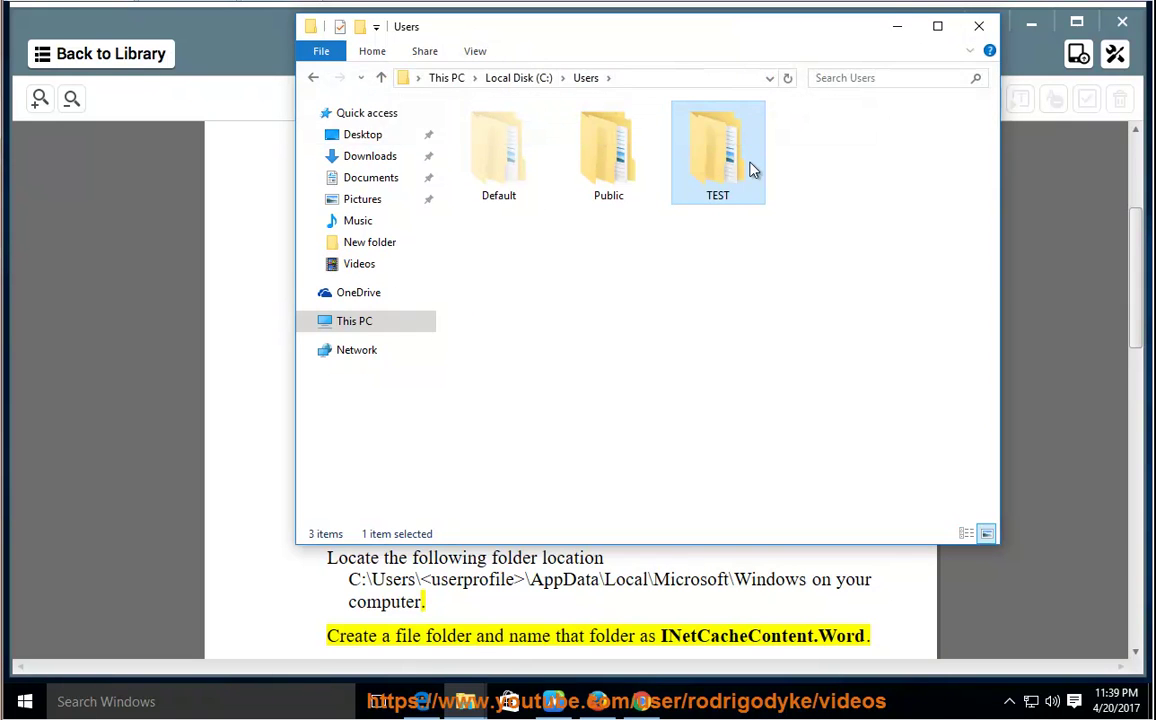
{"action": "double_click", "coordinate": [714, 165]}
{"action": "left_click", "coordinate": [478, 168]}
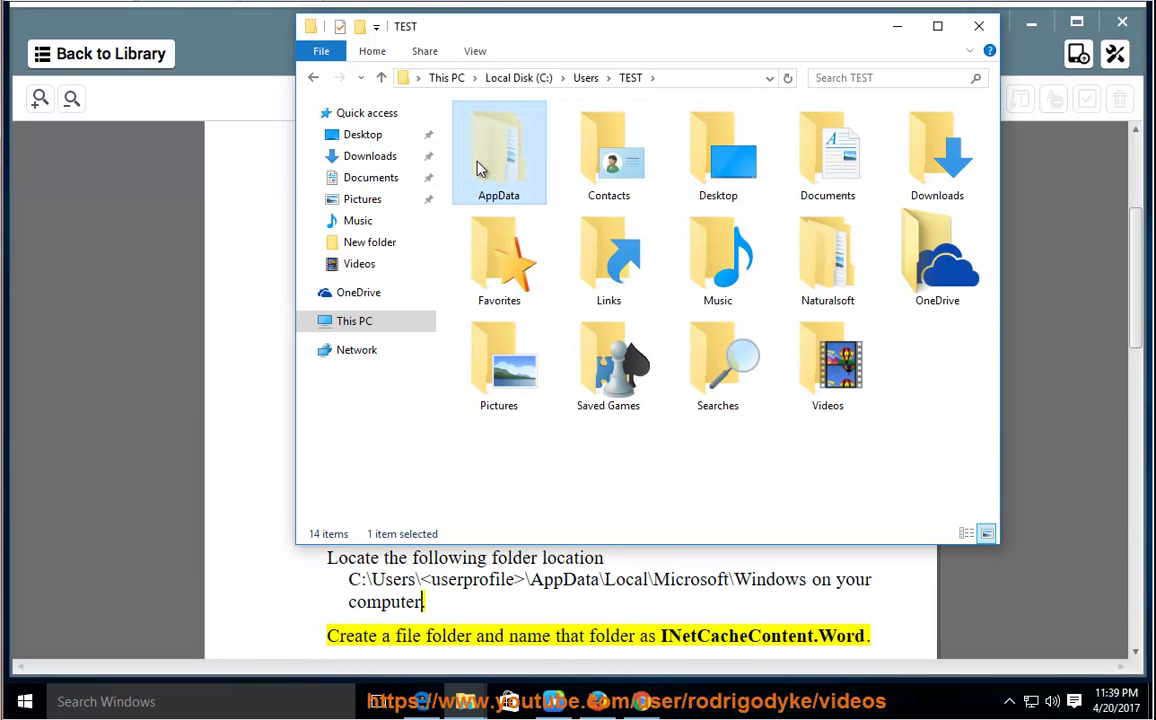
{"action": "double_click", "coordinate": [510, 160]}
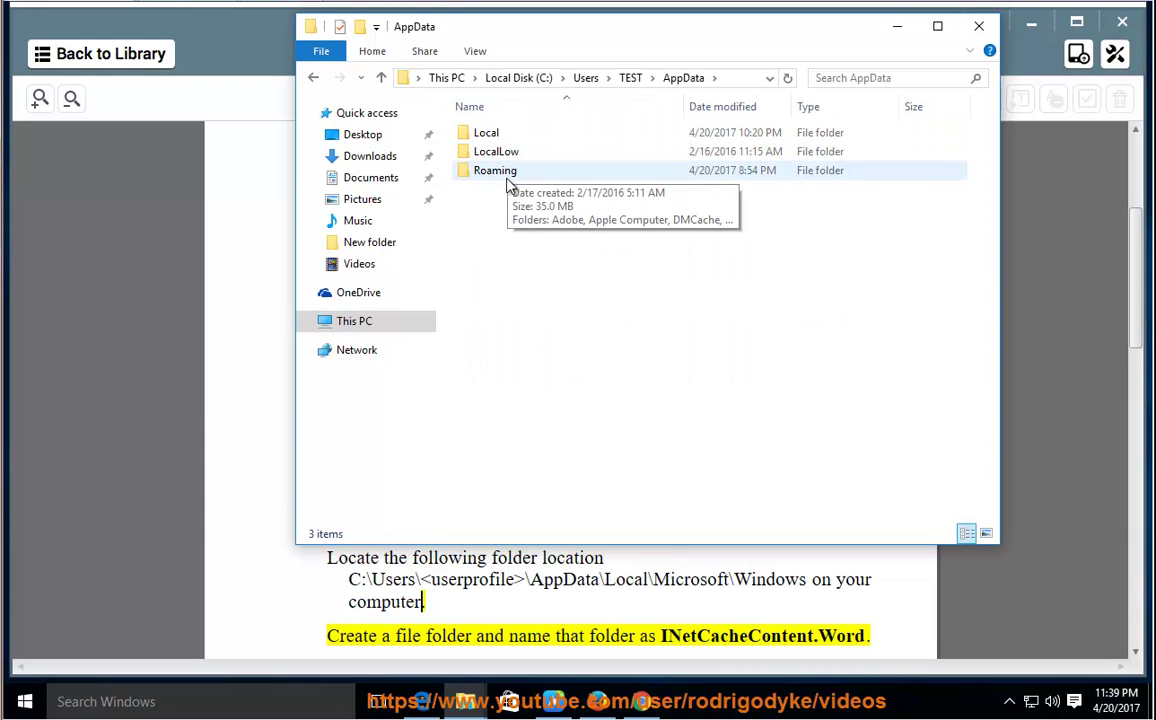
{"action": "left_click", "coordinate": [495, 134]}
{"action": "left_click", "coordinate": [475, 51]}
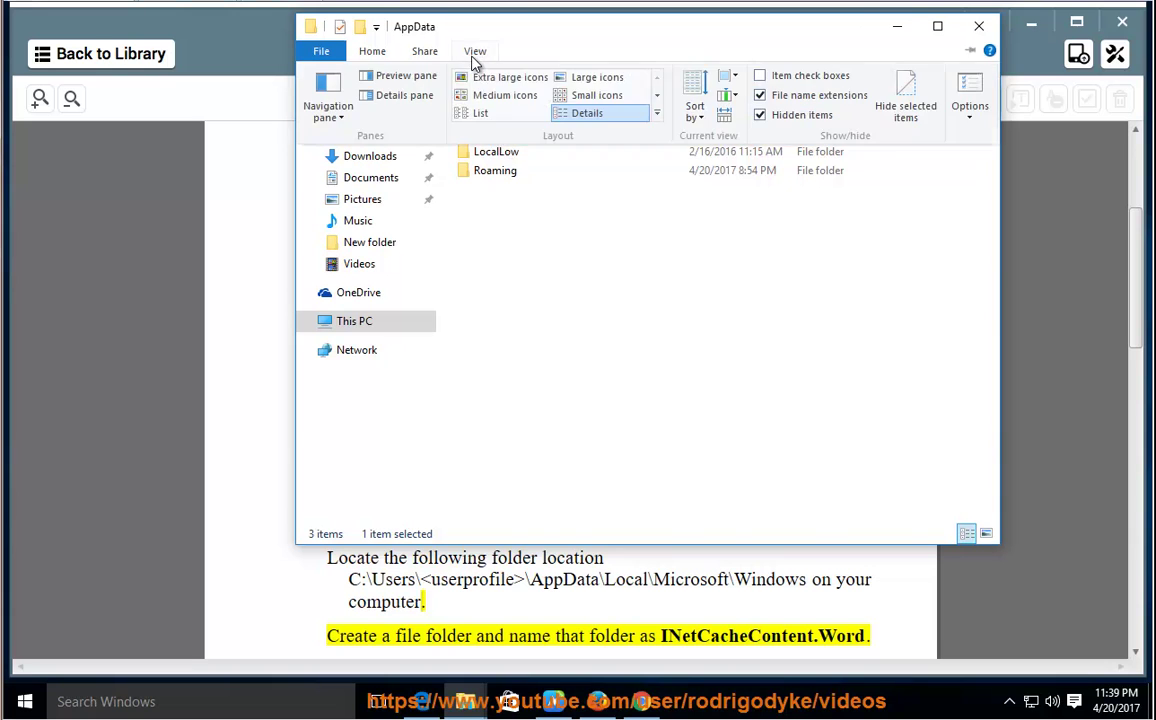
{"action": "left_click", "coordinate": [598, 78]}
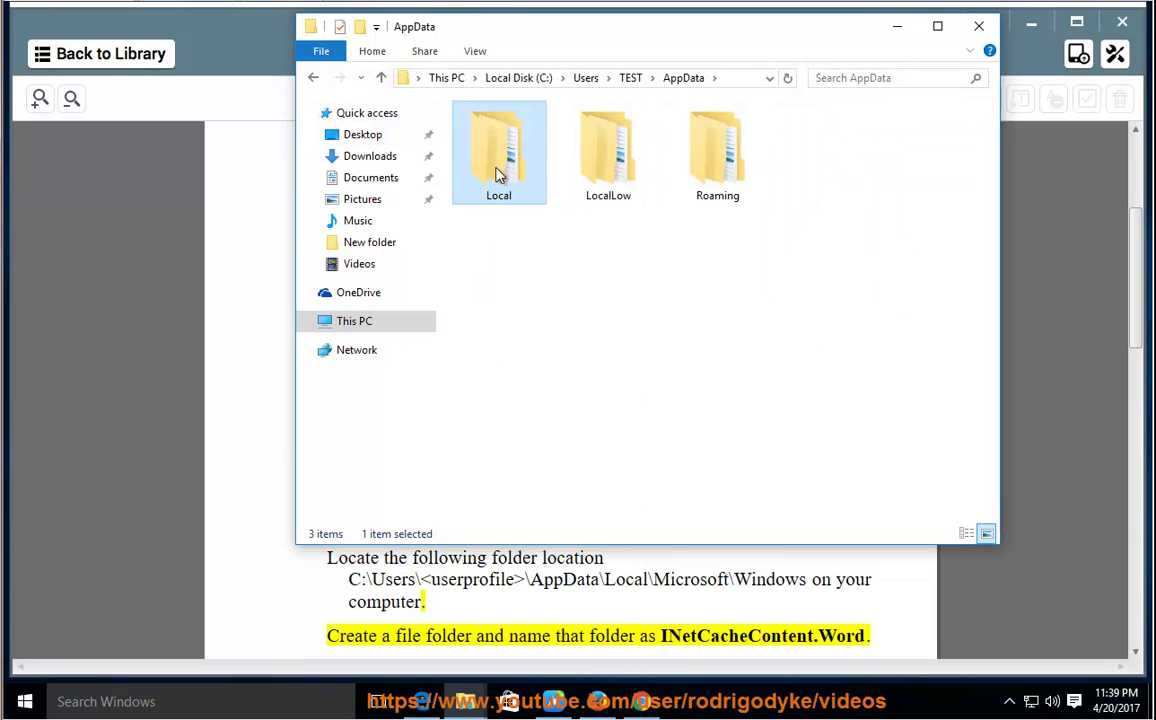
{"action": "double_click", "coordinate": [498, 174]}
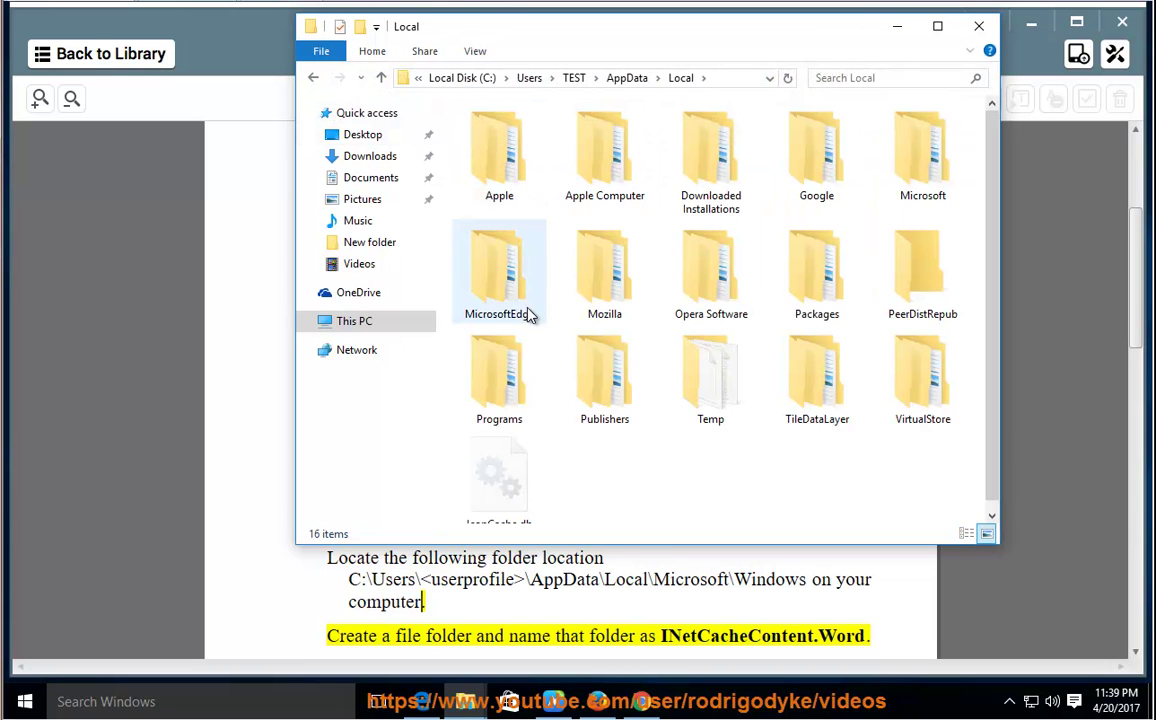
Open Microsoft > Windows, then resume the tutorial reading aloud.
{"action": "left_click", "coordinate": [938, 165]}
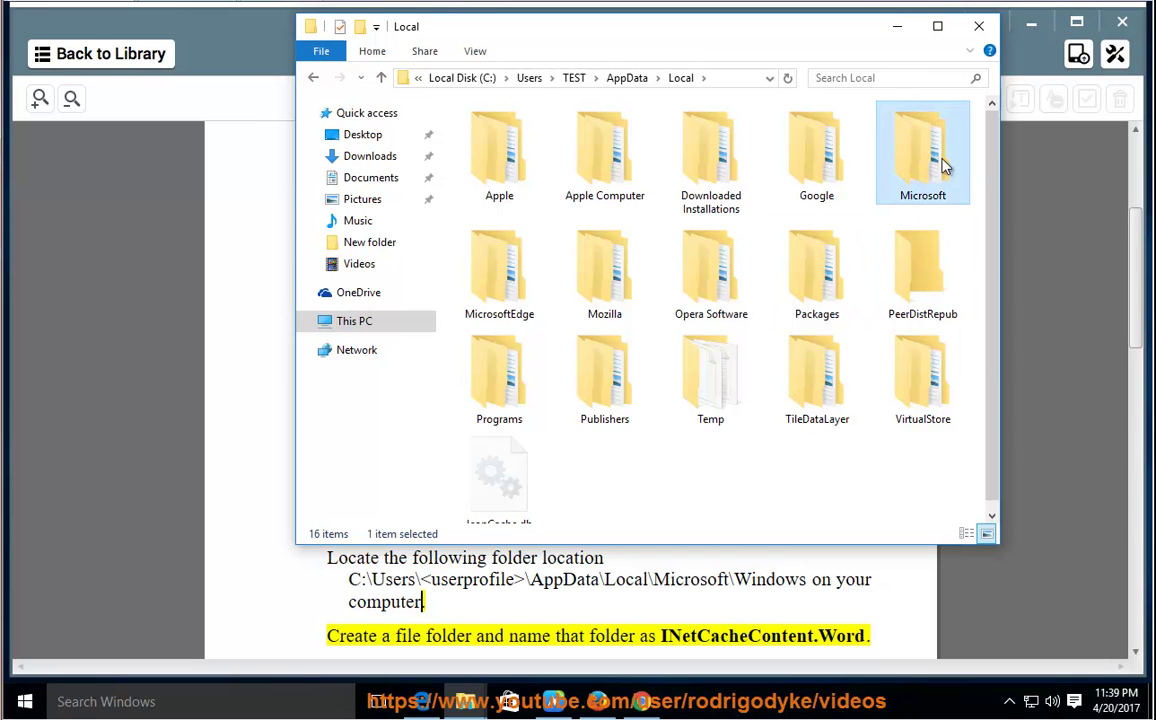
{"action": "double_click", "coordinate": [944, 166]}
{"action": "left_click", "coordinate": [505, 396]}
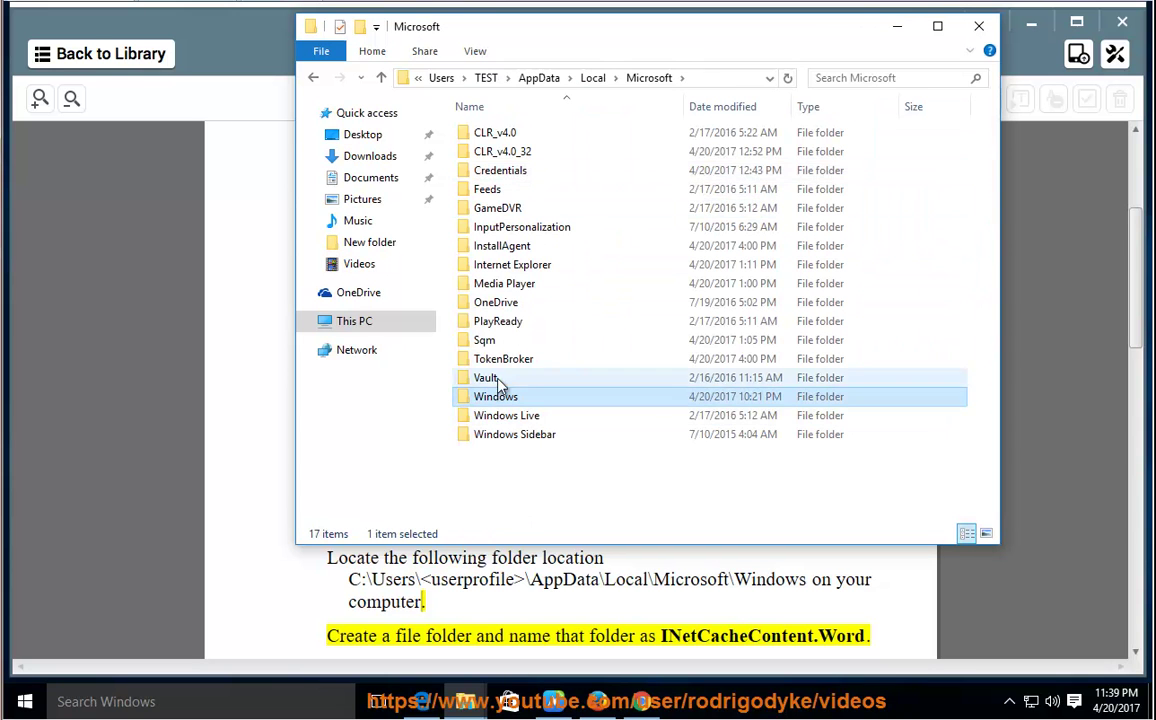
{"action": "left_click", "coordinate": [475, 51]}
{"action": "left_click", "coordinate": [609, 77]}
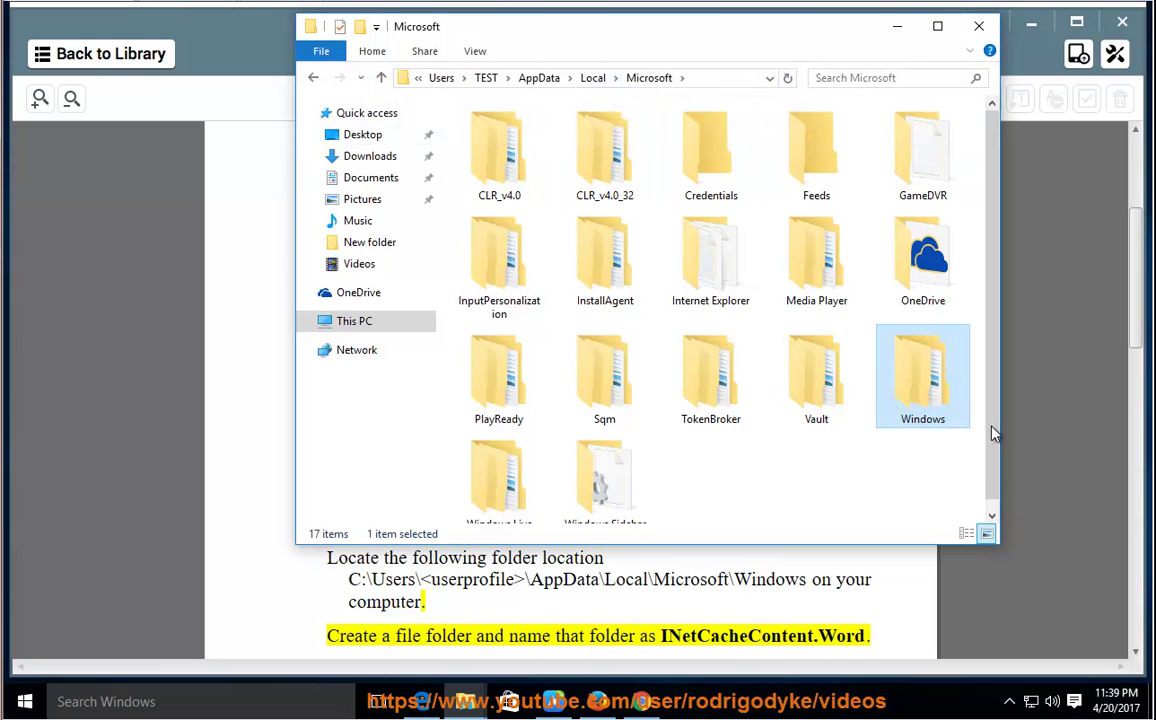
{"action": "double_click", "coordinate": [922, 378]}
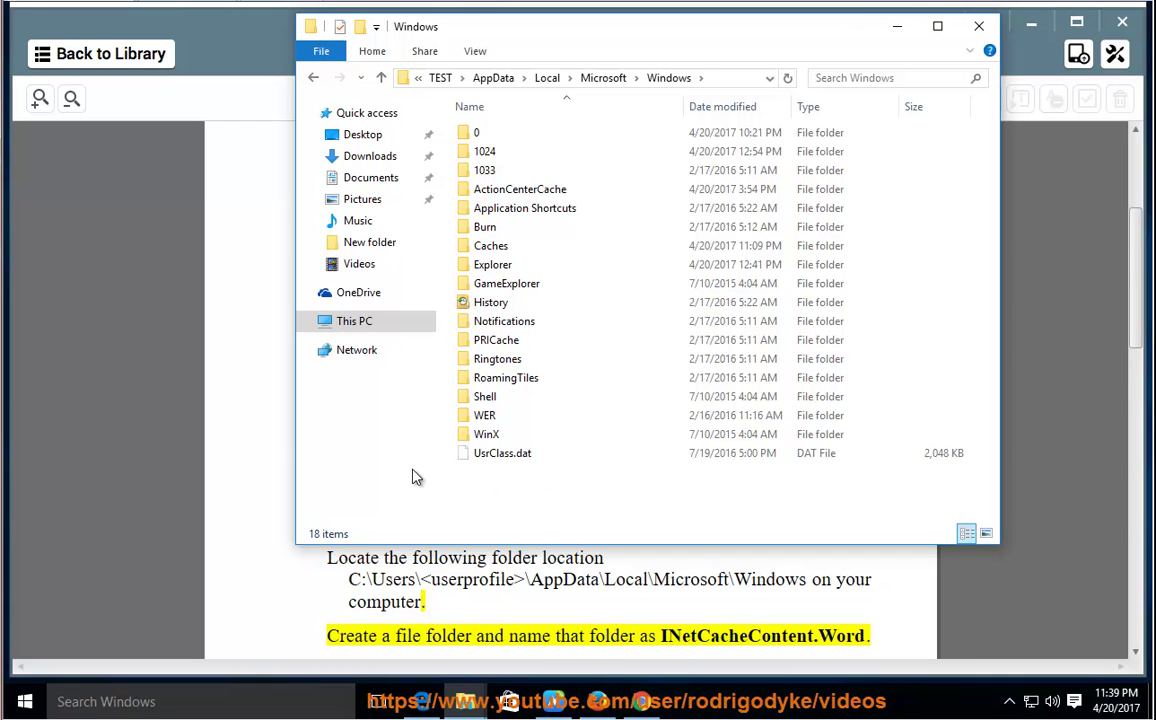
{"action": "left_click", "coordinate": [262, 430]}
{"action": "left_click", "coordinate": [368, 53]}
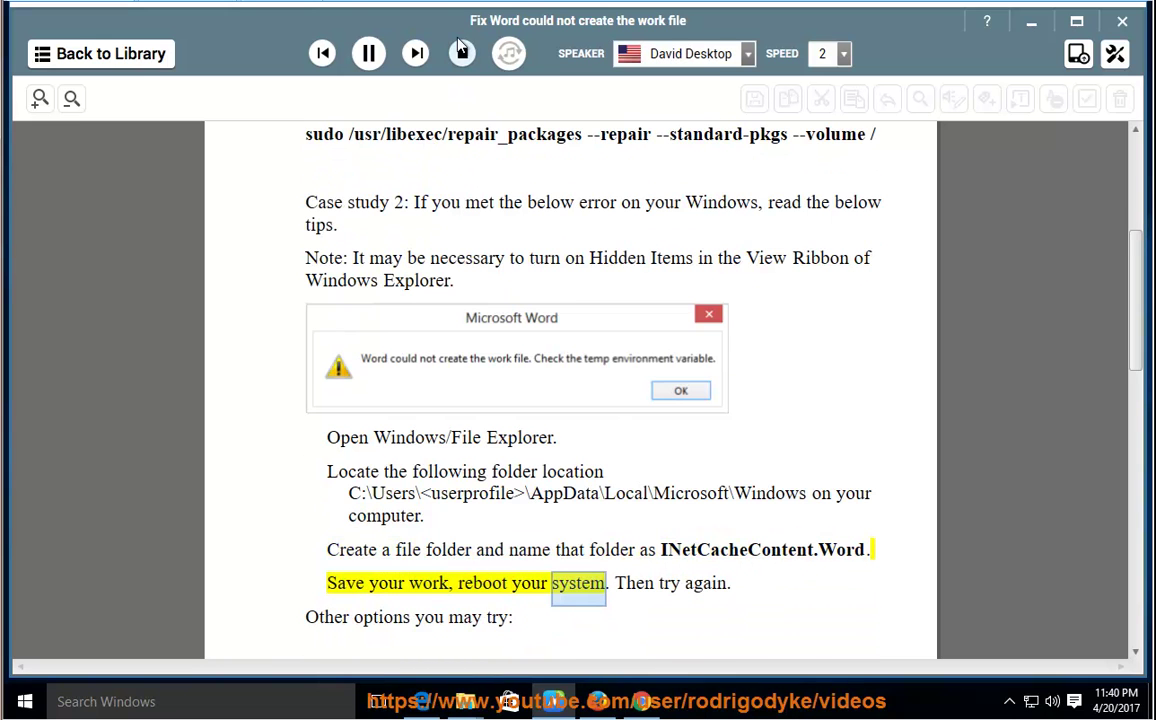
Pause the reading and copy 'INetCacheContent.Word' from the guide text.
{"action": "left_click", "coordinate": [370, 55]}
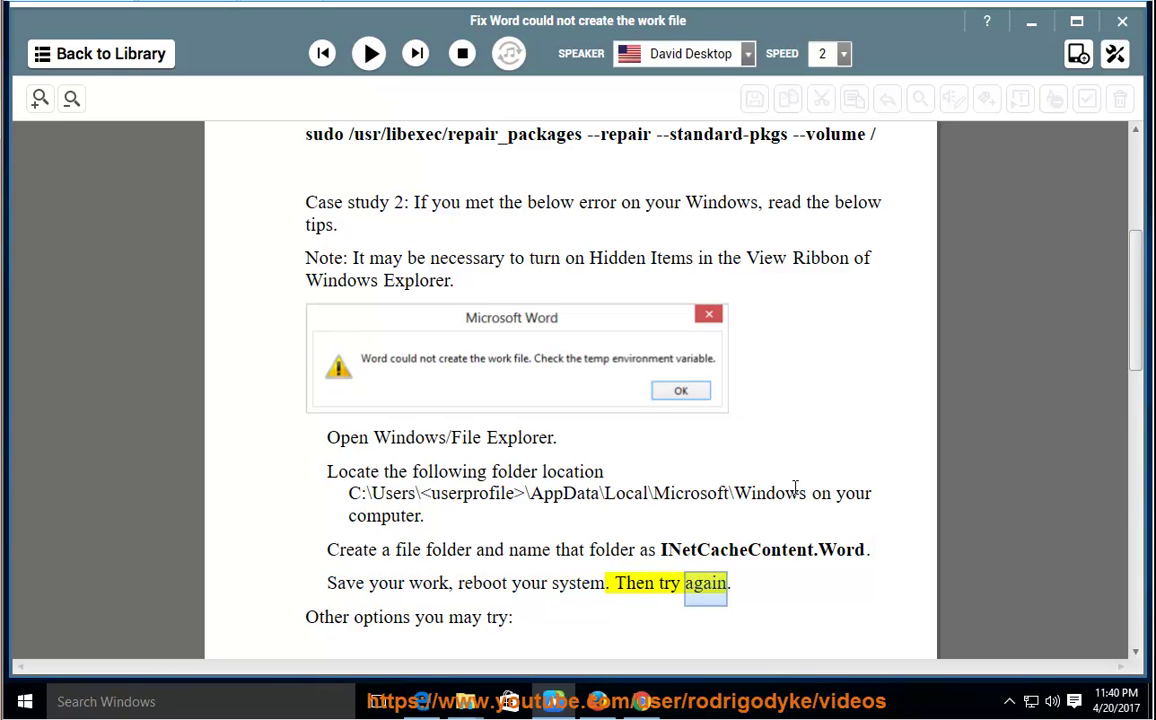
{"action": "left_click_drag", "start_coordinate": [862, 550], "coordinate": [663, 550]}
{"action": "right_click", "coordinate": [672, 550]}
{"action": "left_click", "coordinate": [712, 428]}
Create an INetCacheContent.Word folder inside Windows, then resume the tutorial narration.
{"action": "mouse_move", "coordinate": [465, 701]}
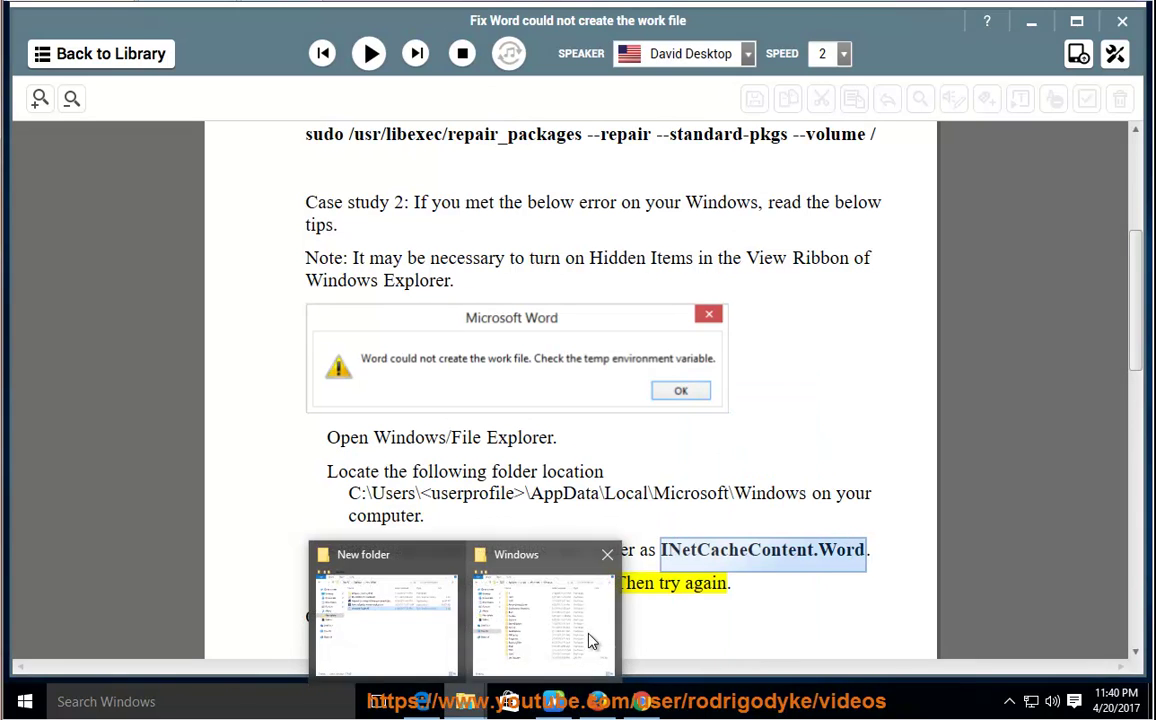
{"action": "left_click", "coordinate": [560, 620]}
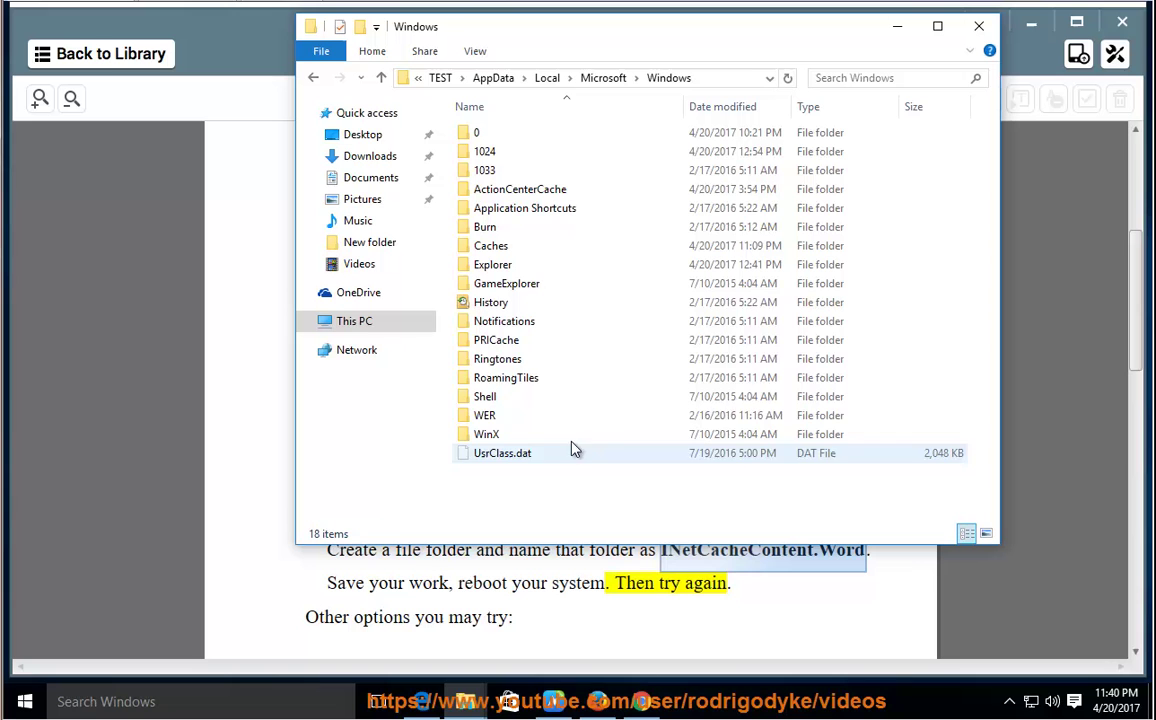
{"action": "right_click", "coordinate": [517, 507]}
{"action": "mouse_move", "coordinate": [577, 475]}
{"action": "left_click", "coordinate": [769, 467]}
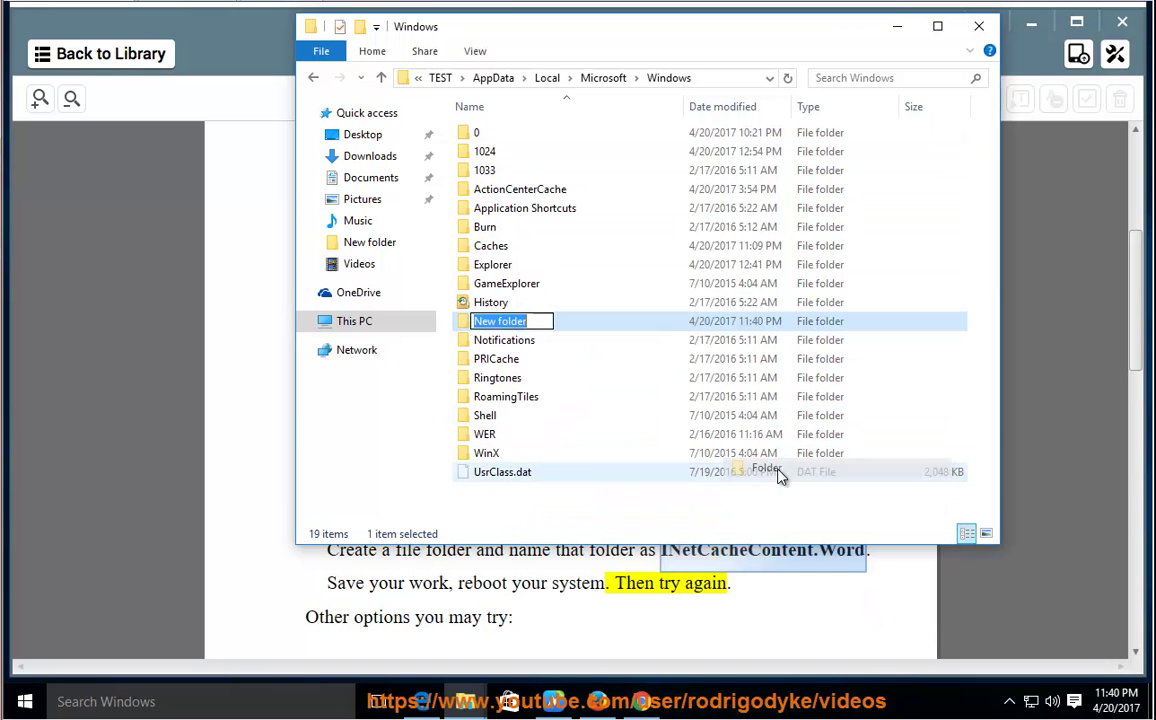
{"action": "key", "text": "ctrl+v"}
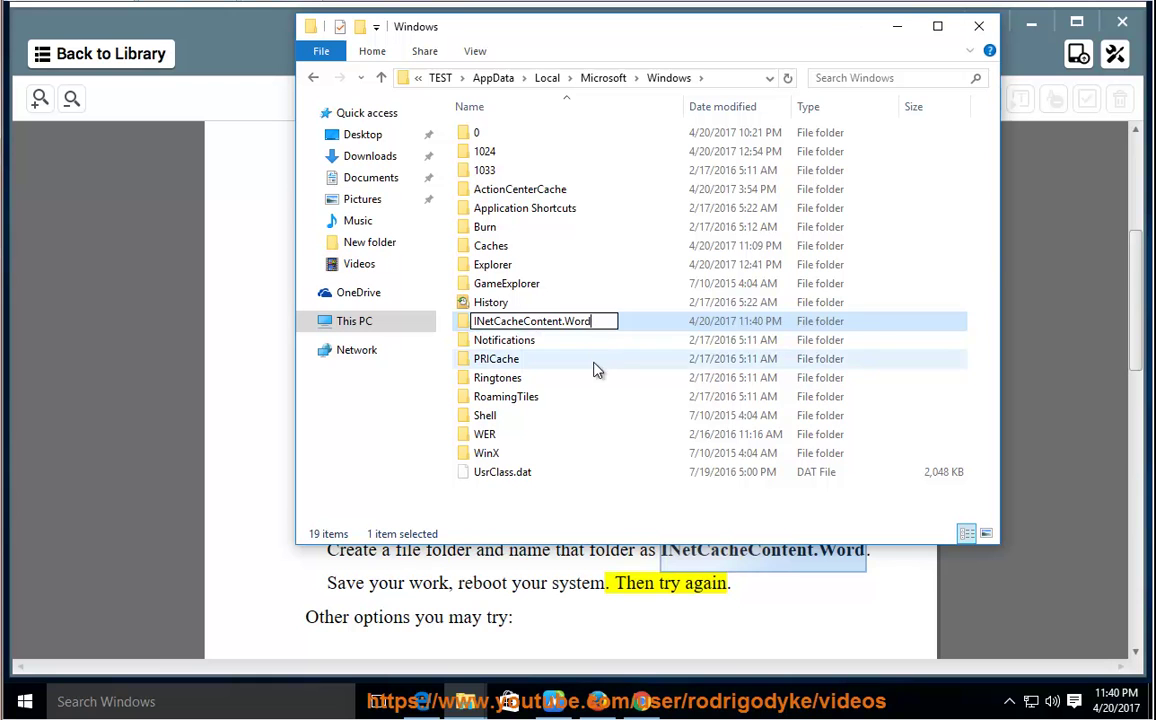
{"action": "left_click", "coordinate": [585, 362]}
{"action": "left_click", "coordinate": [470, 322]}
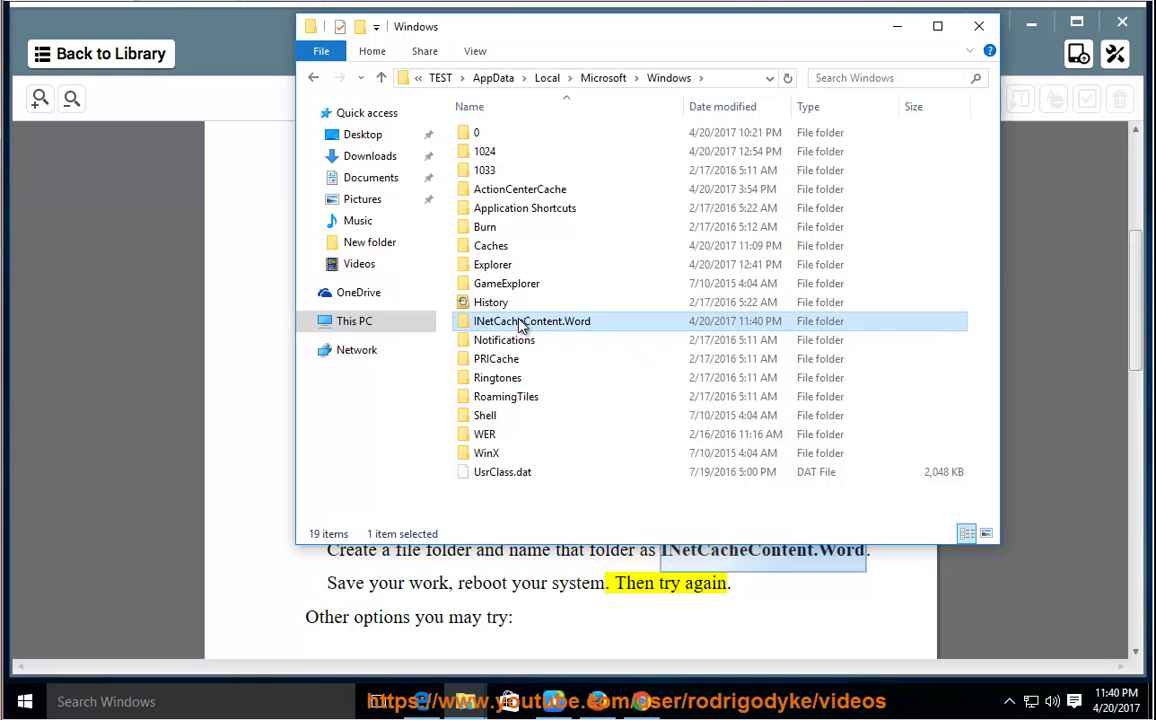
{"action": "left_click", "coordinate": [897, 26]}
{"action": "left_click", "coordinate": [369, 53]}
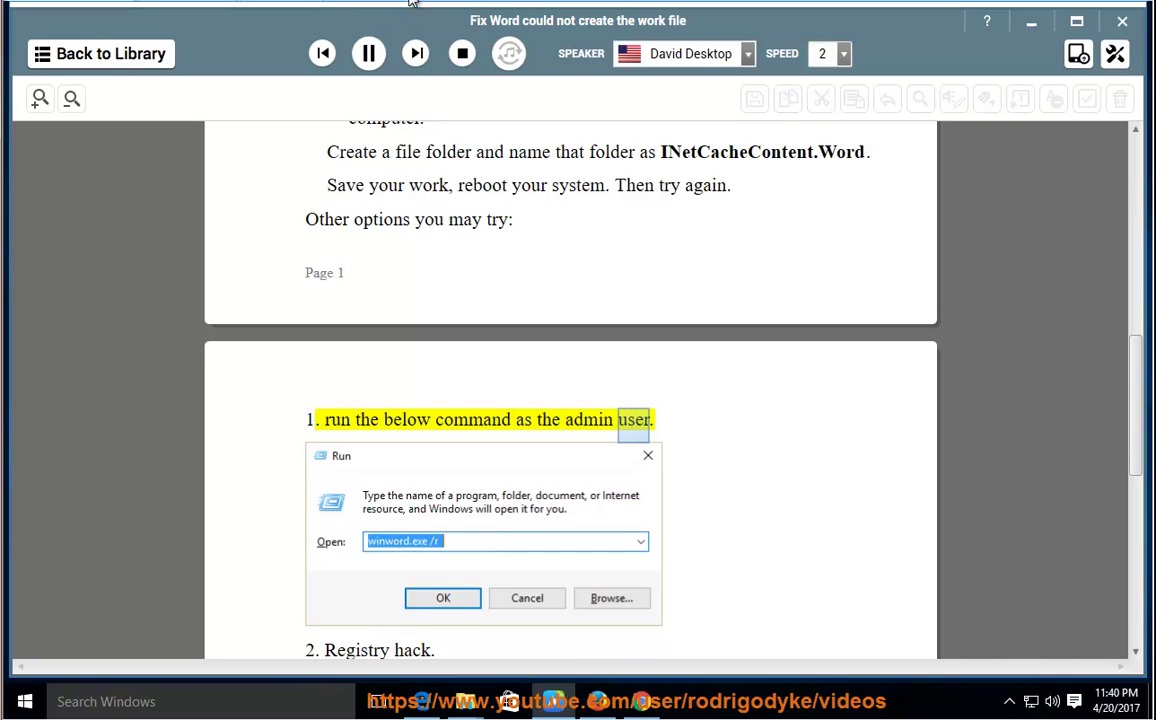
Pause the read-aloud and bring up the Windows Run dialog in the screen centre.
{"action": "left_click", "coordinate": [369, 53]}
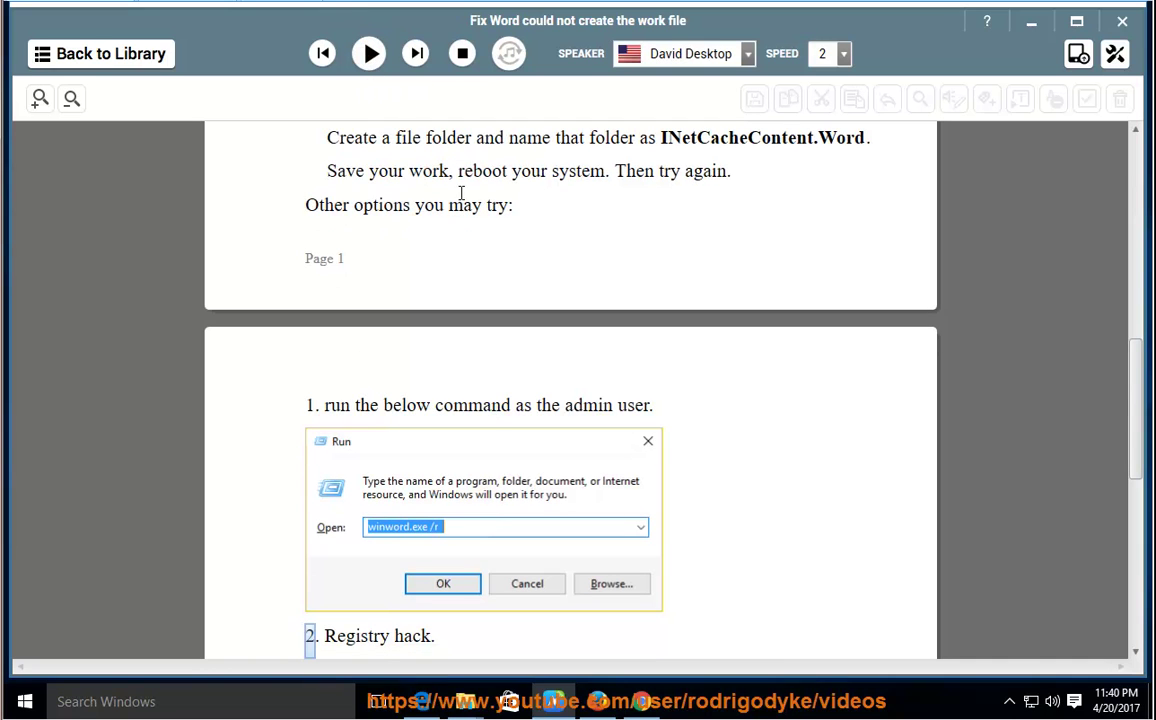
{"action": "key", "text": "super+r"}
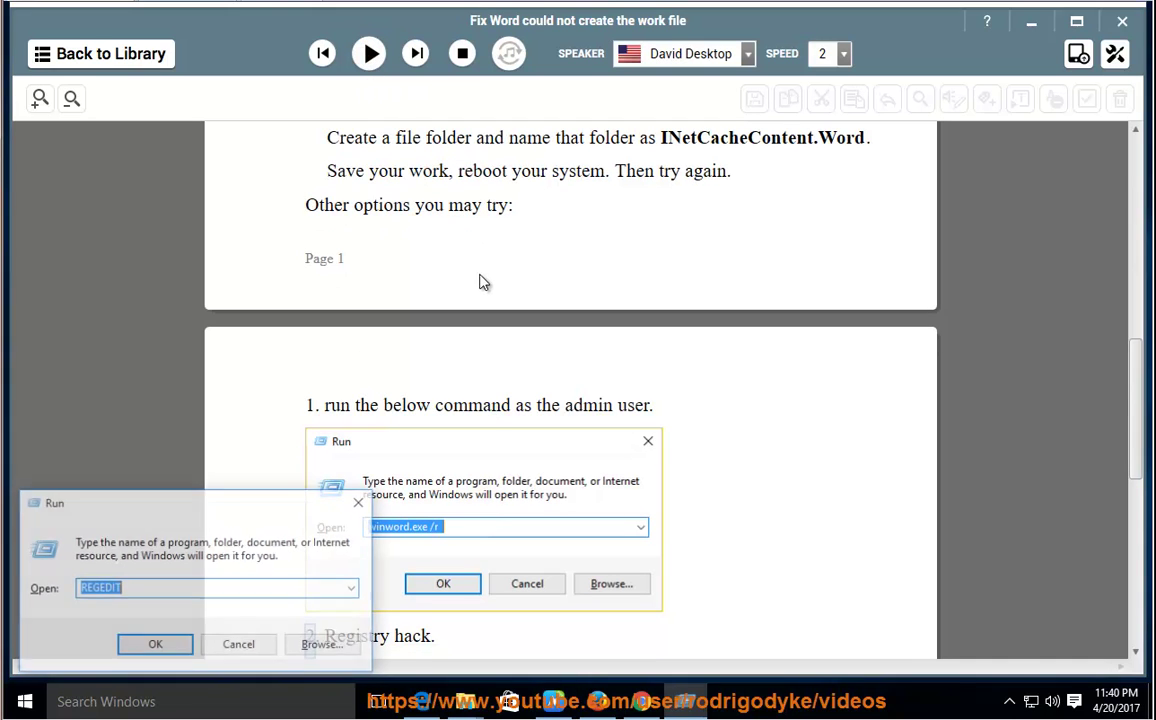
{"action": "left_click", "coordinate": [240, 645]}
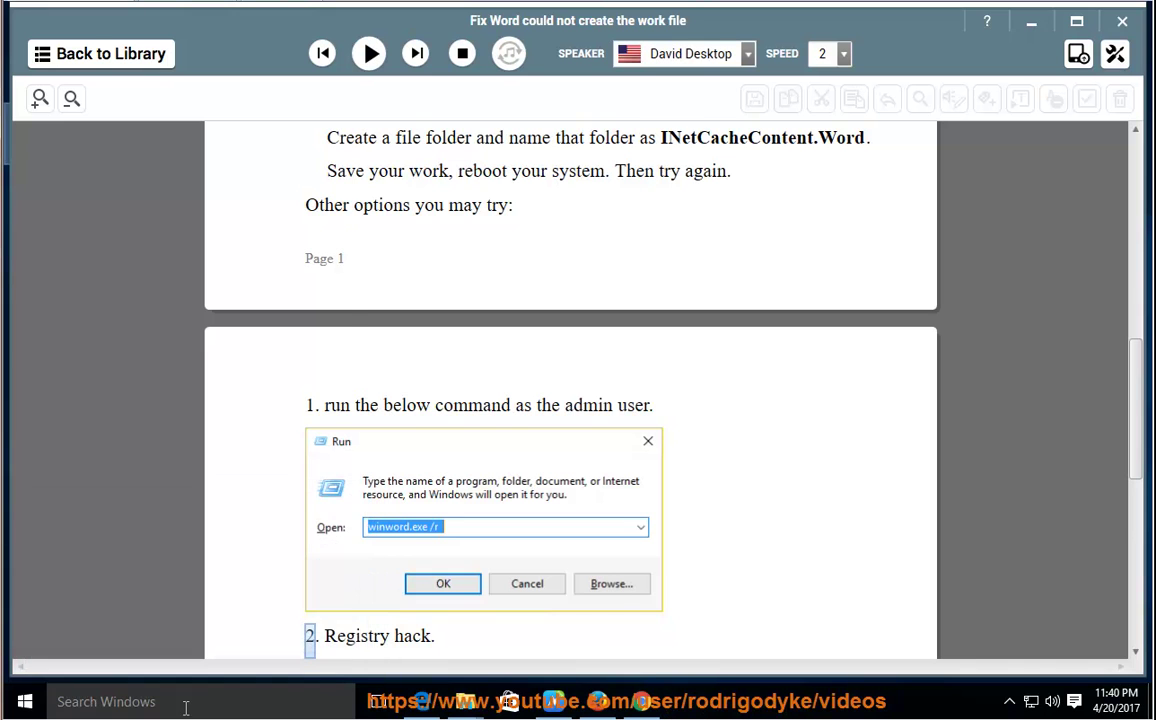
{"action": "left_click", "coordinate": [186, 702]}
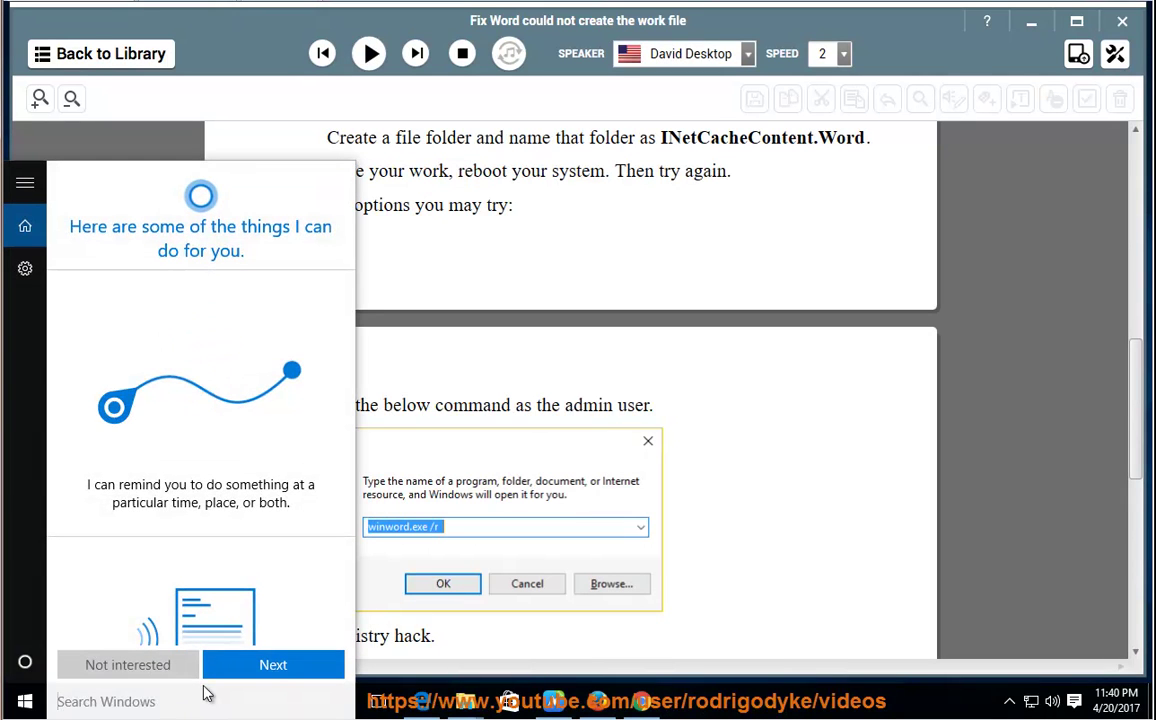
{"action": "key", "text": "super+r"}
{"action": "left_click_drag", "start_coordinate": [201, 511], "coordinate": [538, 312]}
Run WINWORD.EXE /R from the Run dialog, then resume the read-aloud.
{"action": "type", "text": "w"}
{"action": "key", "text": "BackSpace"}
{"action": "type", "text": "WINWORD.EXE /R"}
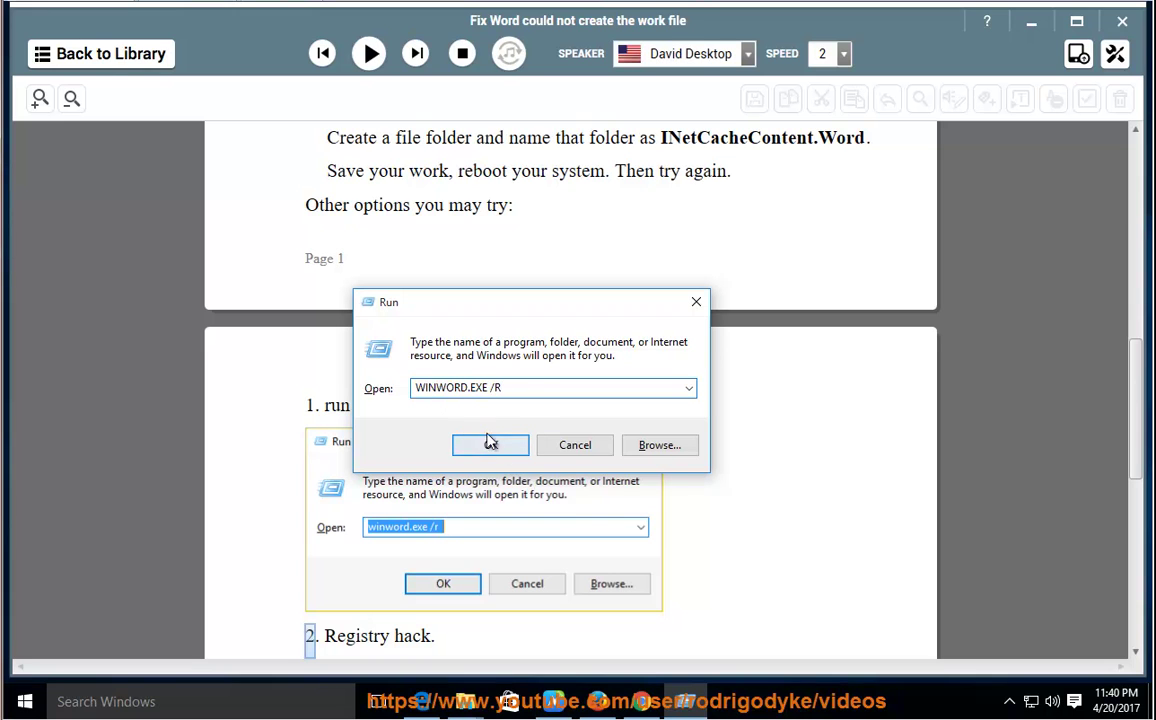
{"action": "left_click", "coordinate": [575, 445]}
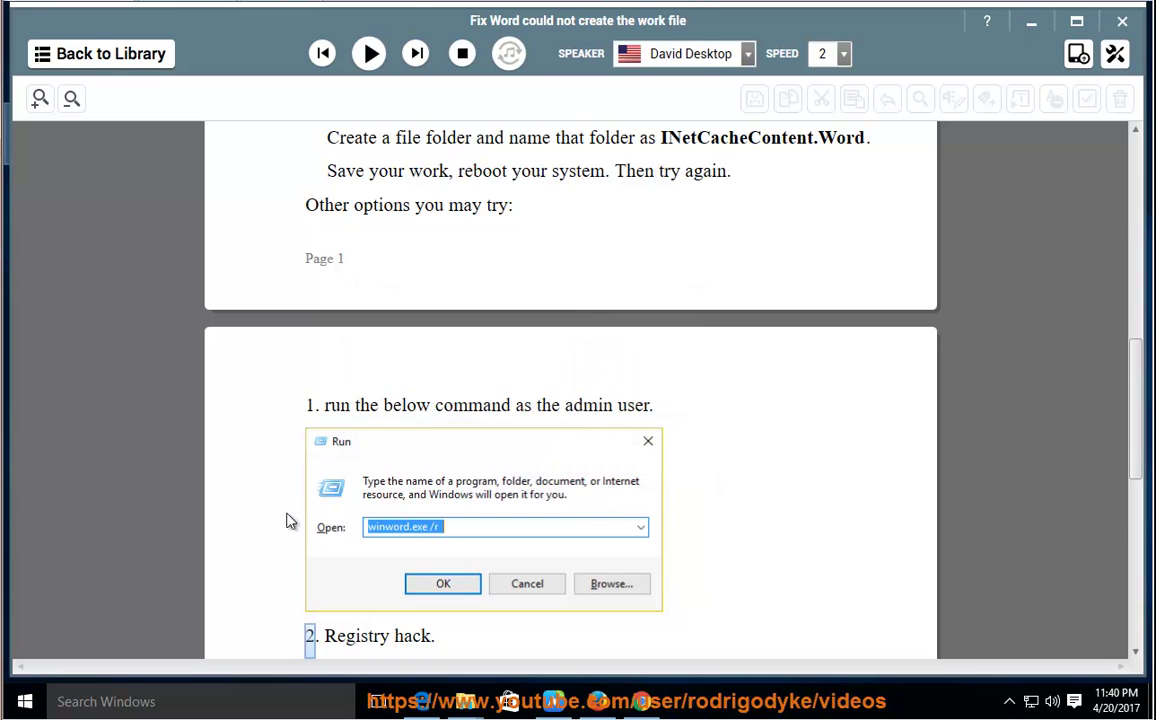
{"action": "left_click", "coordinate": [369, 53]}
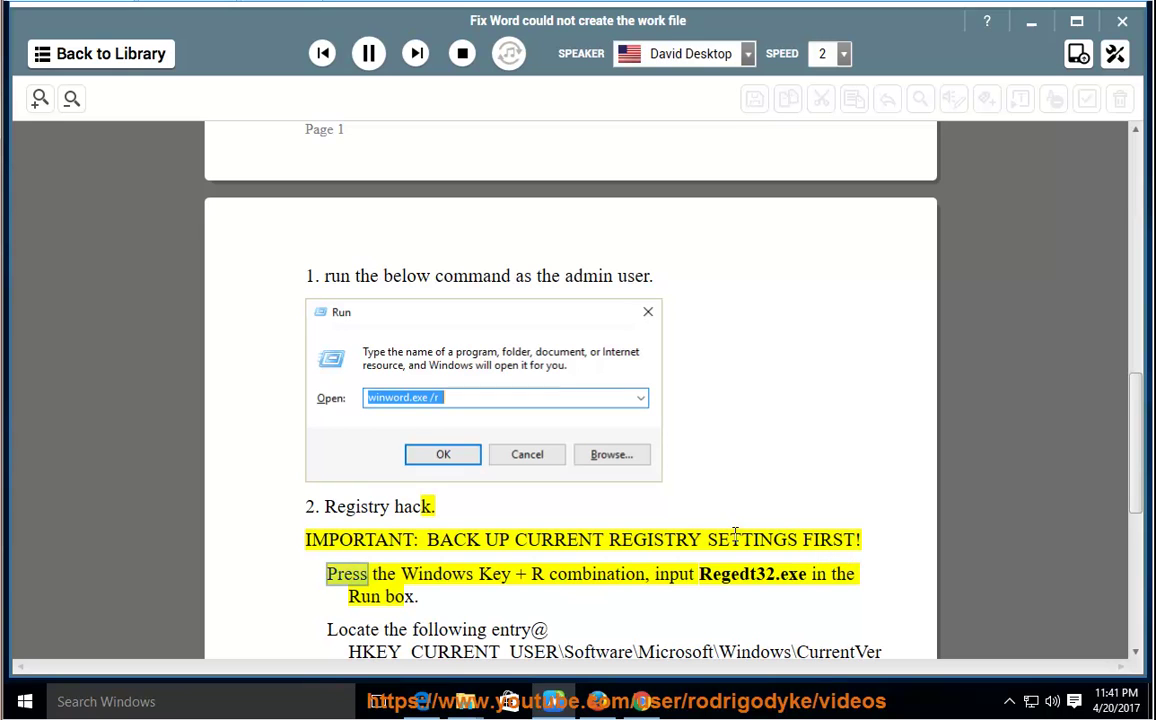
Pause the read-aloud and launch REGEDT32 from the Run dialog, correcting the typo first.
{"action": "left_click", "coordinate": [372, 56]}
{"action": "key", "text": "super+r"}
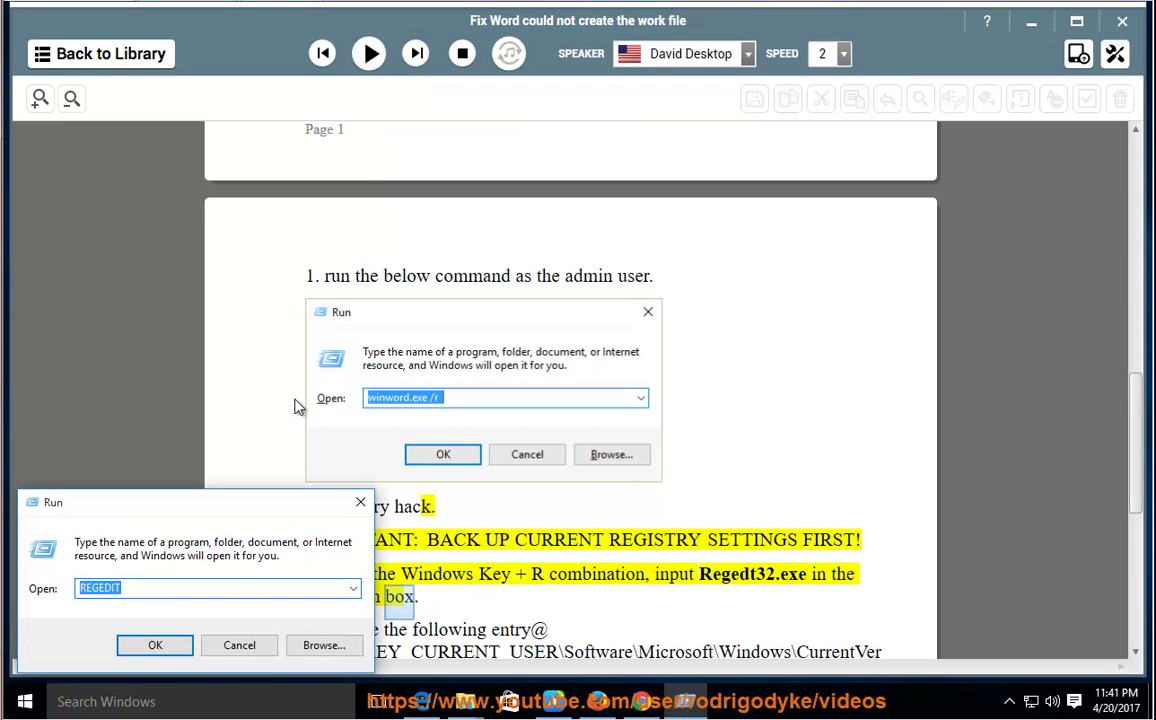
{"action": "type", "text": "REGED"}
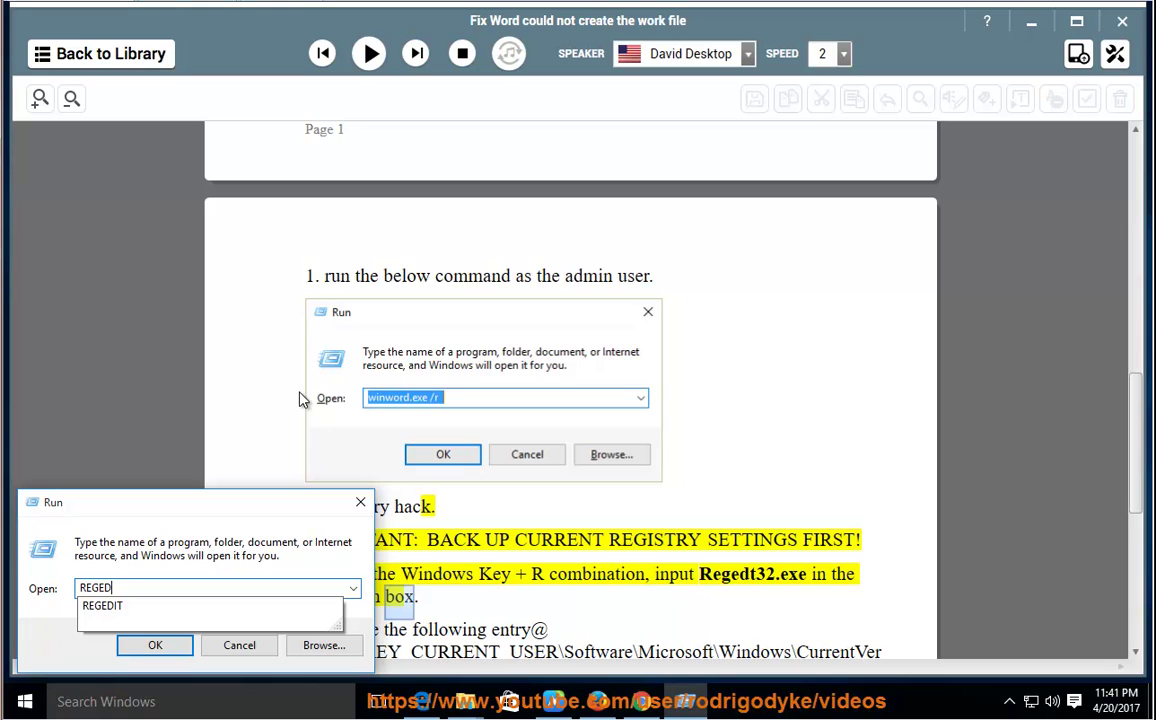
{"action": "type", "text": "I"}
{"action": "key", "text": "BackSpace"}
{"action": "type", "text": "T32.EXE"}
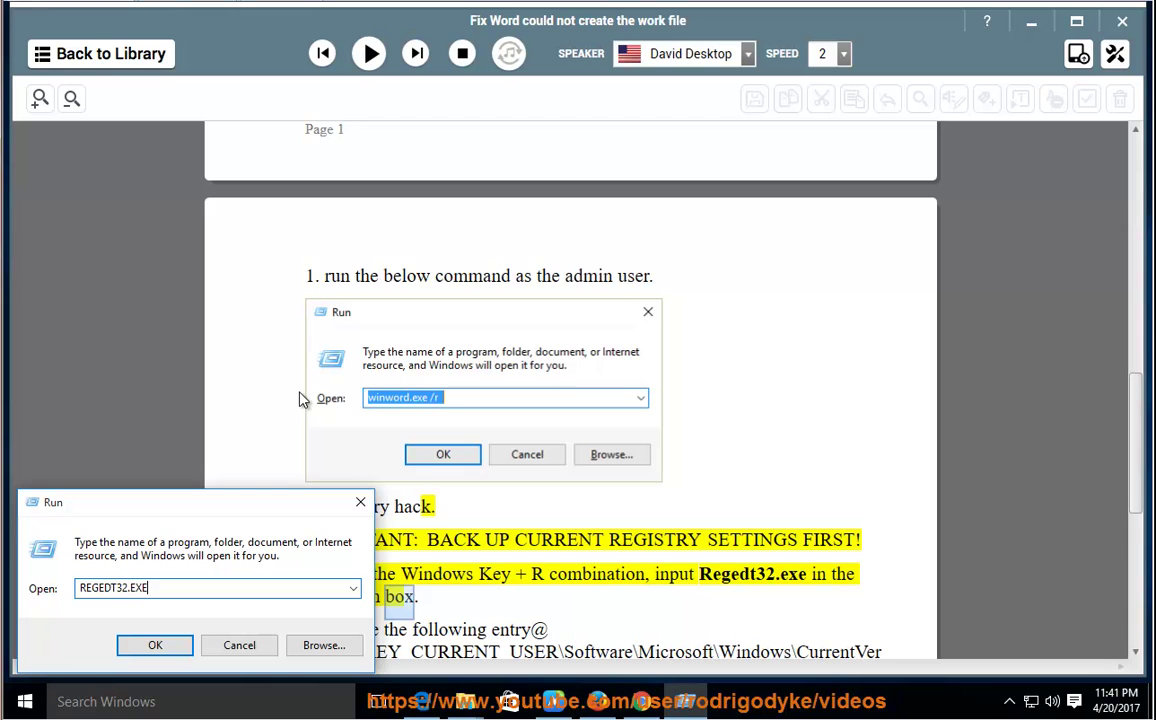
{"action": "key", "text": "Return"}
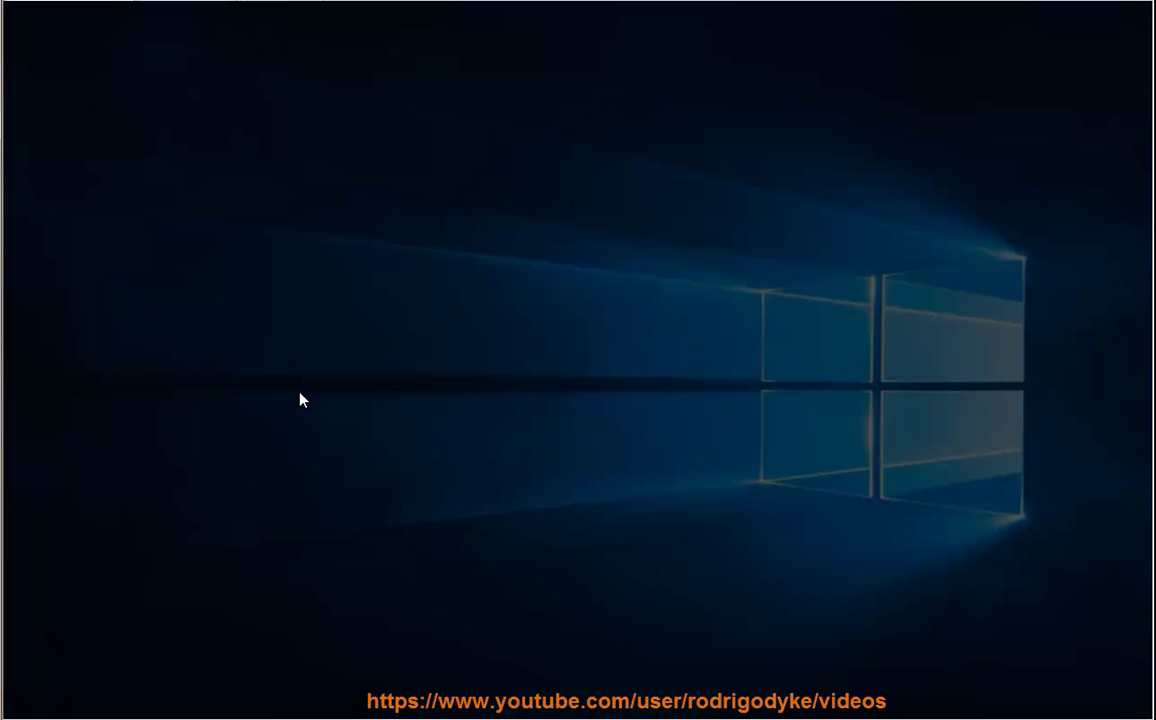
Allow Registry Editor to run and select the Computer root of the registry.
{"action": "left_click", "coordinate": [666, 380]}
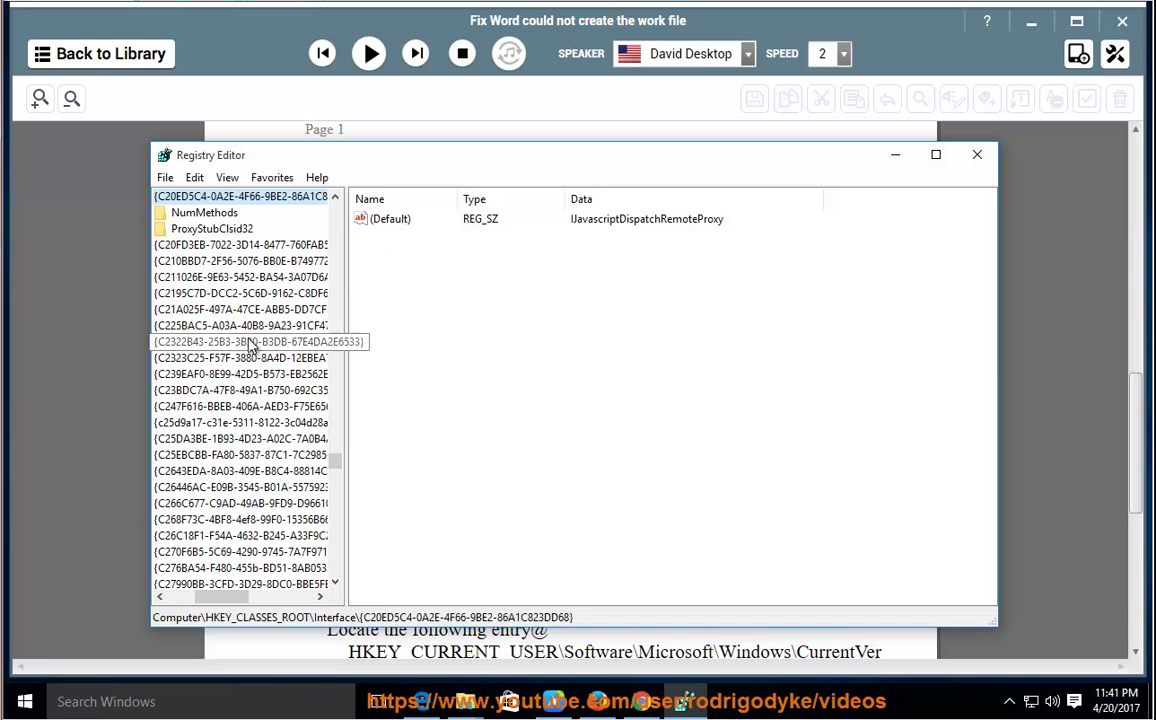
{"action": "left_click_drag", "start_coordinate": [197, 601], "coordinate": [165, 601]}
{"action": "left_click_drag", "start_coordinate": [334, 465], "coordinate": [330, 168]}
{"action": "left_click", "coordinate": [179, 212]}
{"action": "left_click", "coordinate": [205, 196]}
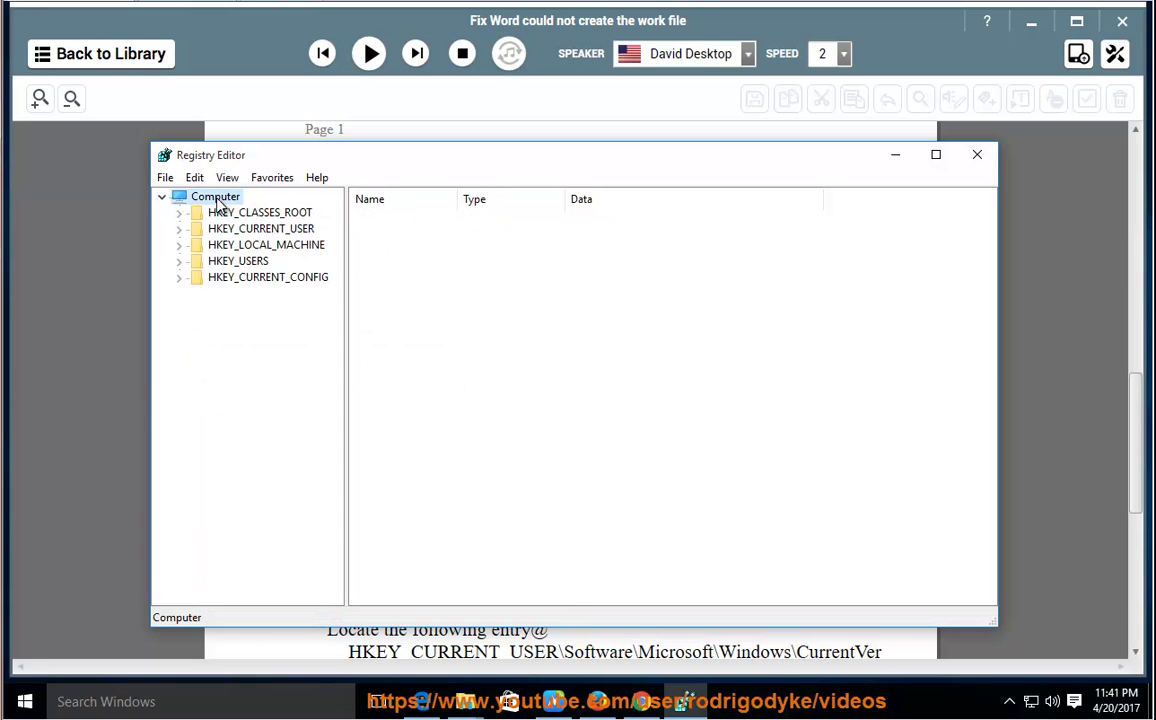
{"action": "left_click_drag", "start_coordinate": [462, 163], "coordinate": [495, 44]}
Export the whole registry as REG-BAK-FIL to the Desktop with export range All.
{"action": "left_click", "coordinate": [197, 56]}
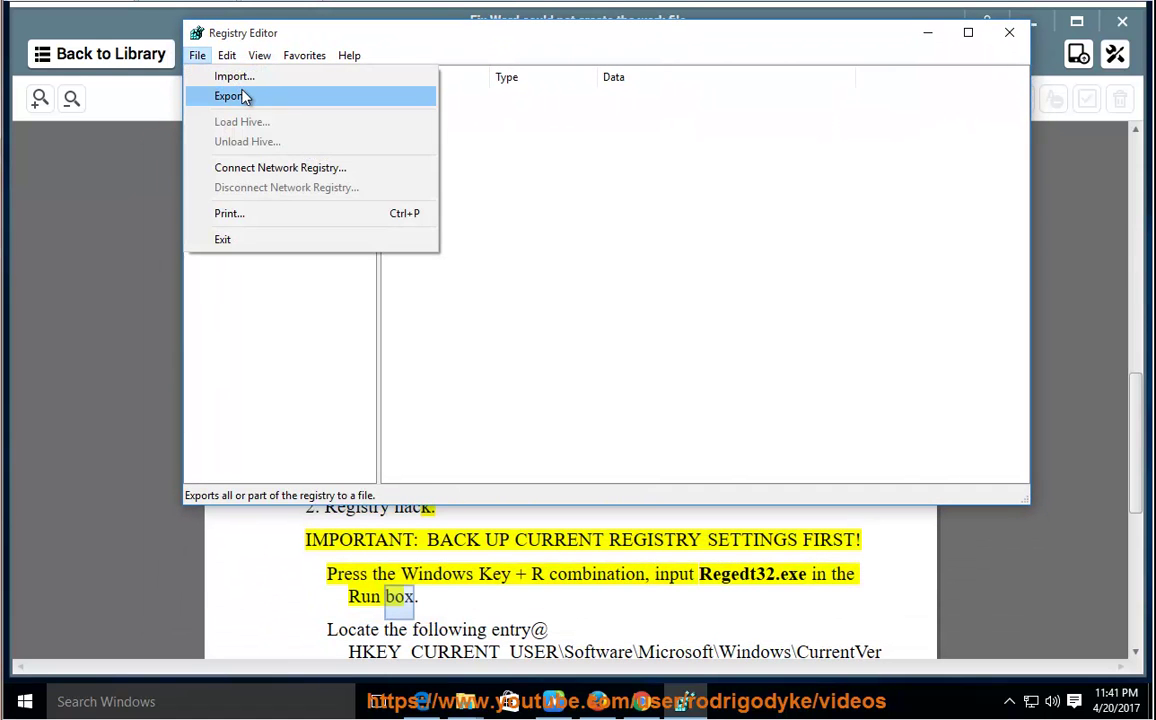
{"action": "left_click", "coordinate": [240, 95]}
{"action": "left_click", "coordinate": [235, 205]}
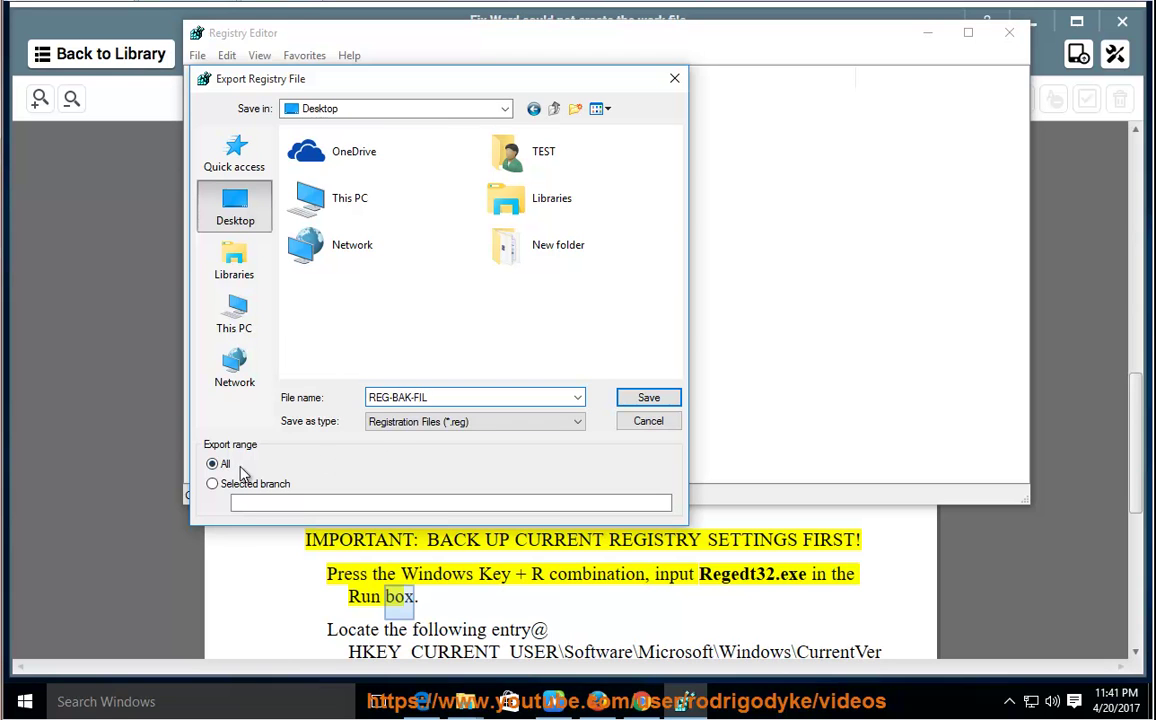
{"action": "key", "text": "Tab"}
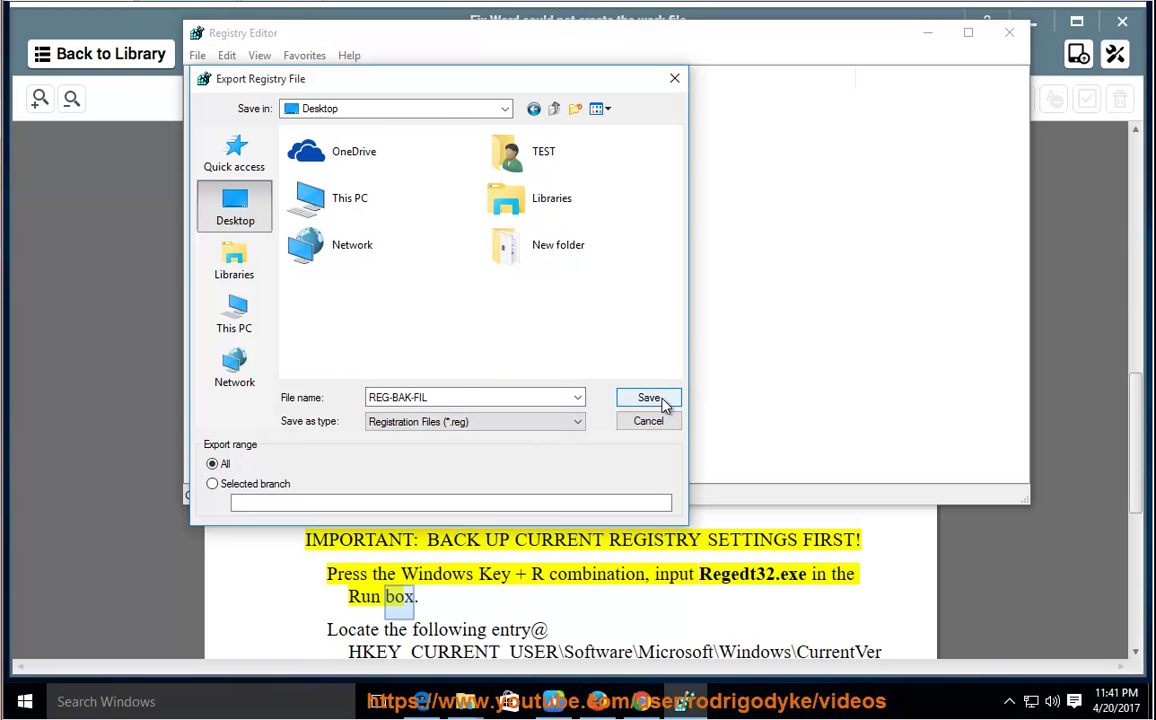
{"action": "left_click", "coordinate": [660, 399]}
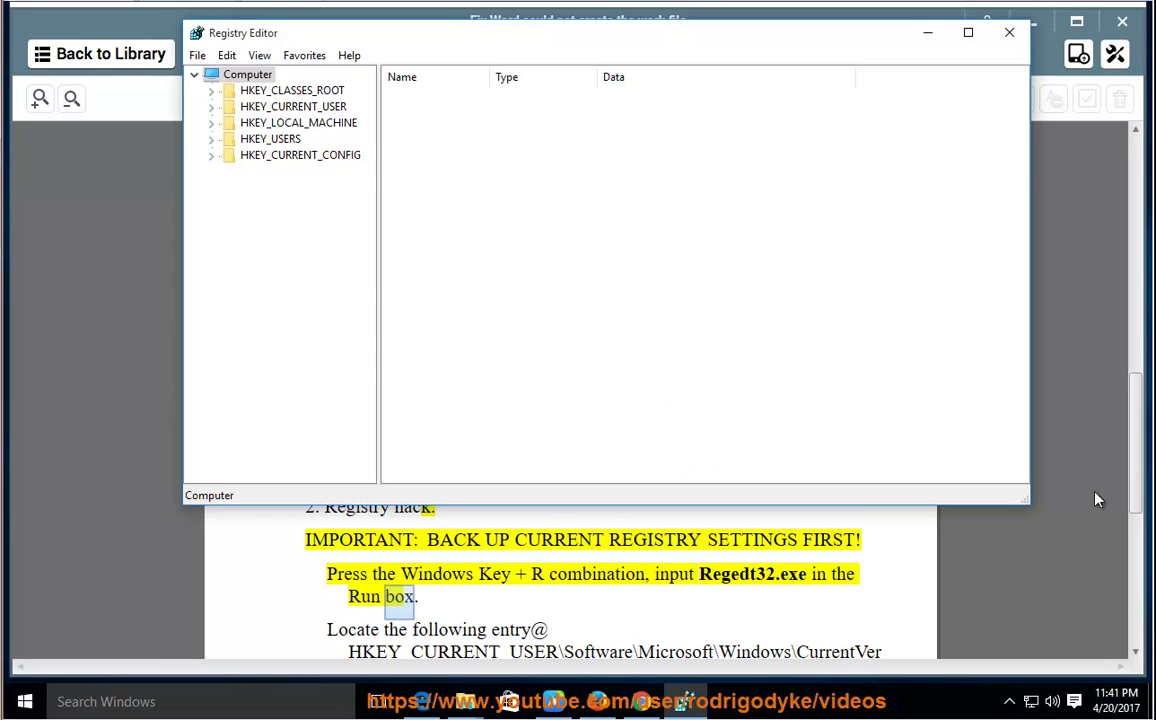
After reading the next tutorial step, expand HKEY_CURRENT_USER > SOFTWARE > Microsoft in Registry Editor.
{"action": "left_click", "coordinate": [1135, 485]}
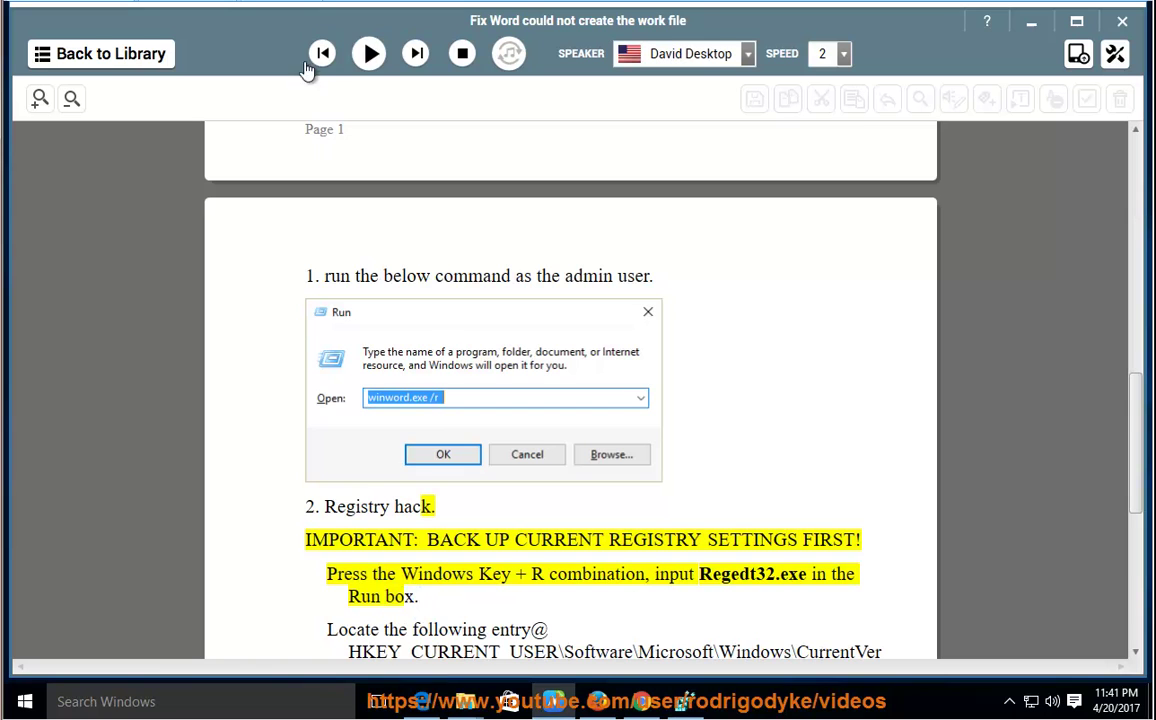
{"action": "scroll", "coordinate": [425, 547], "scroll_direction": "down", "scroll_amount": 2}
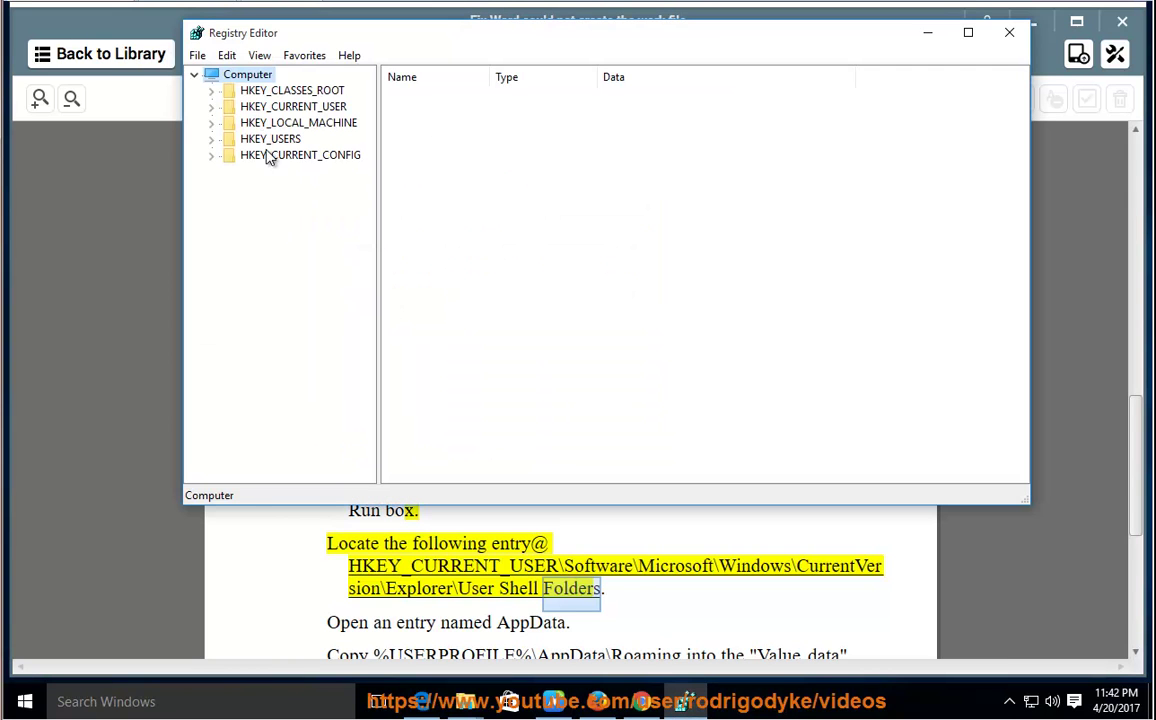
{"action": "left_click", "coordinate": [303, 108]}
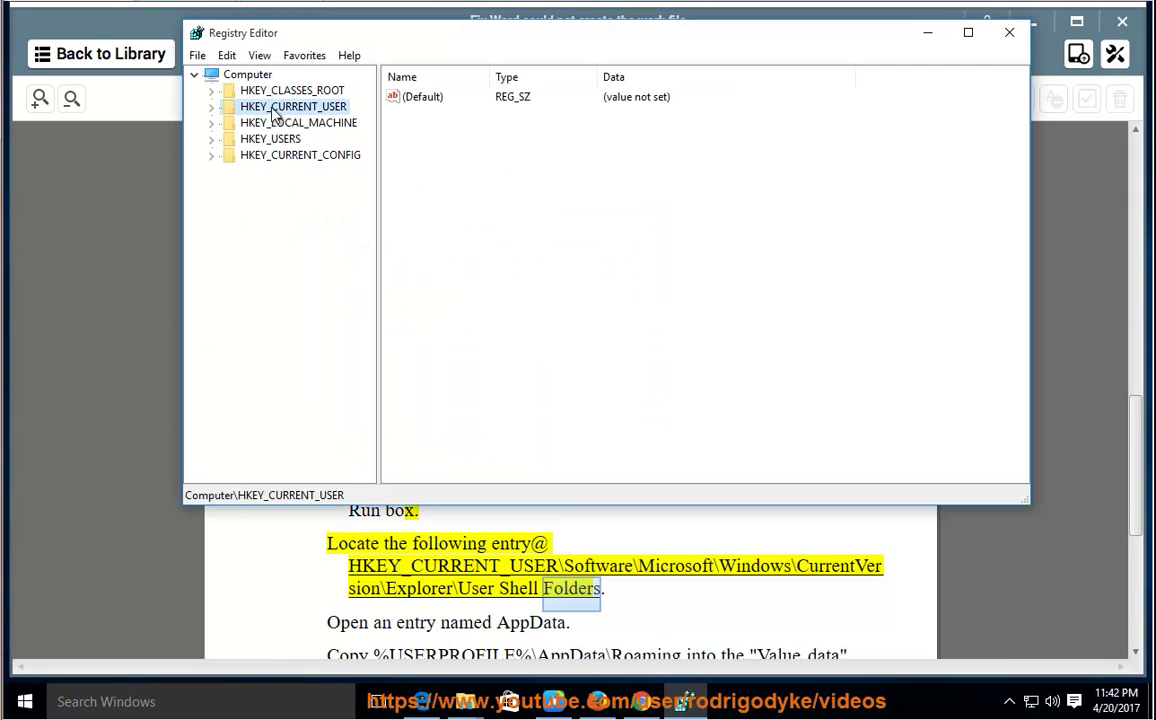
{"action": "left_click", "coordinate": [211, 108]}
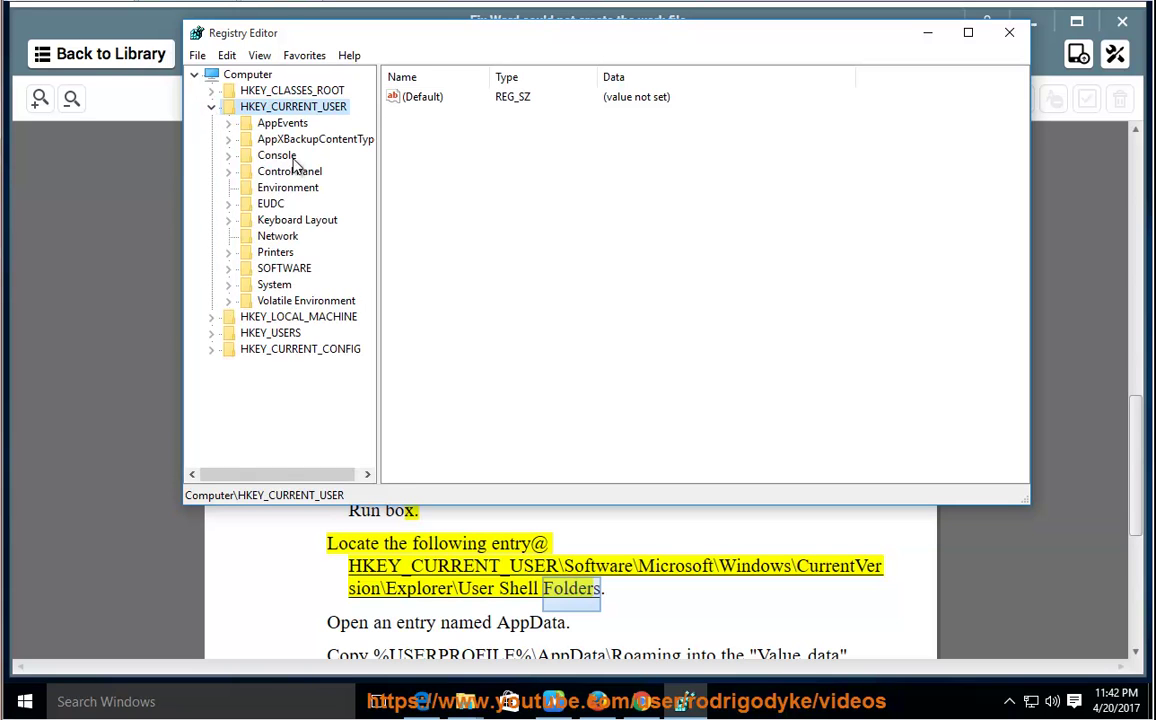
{"action": "left_click", "coordinate": [280, 268]}
{"action": "left_click", "coordinate": [228, 268]}
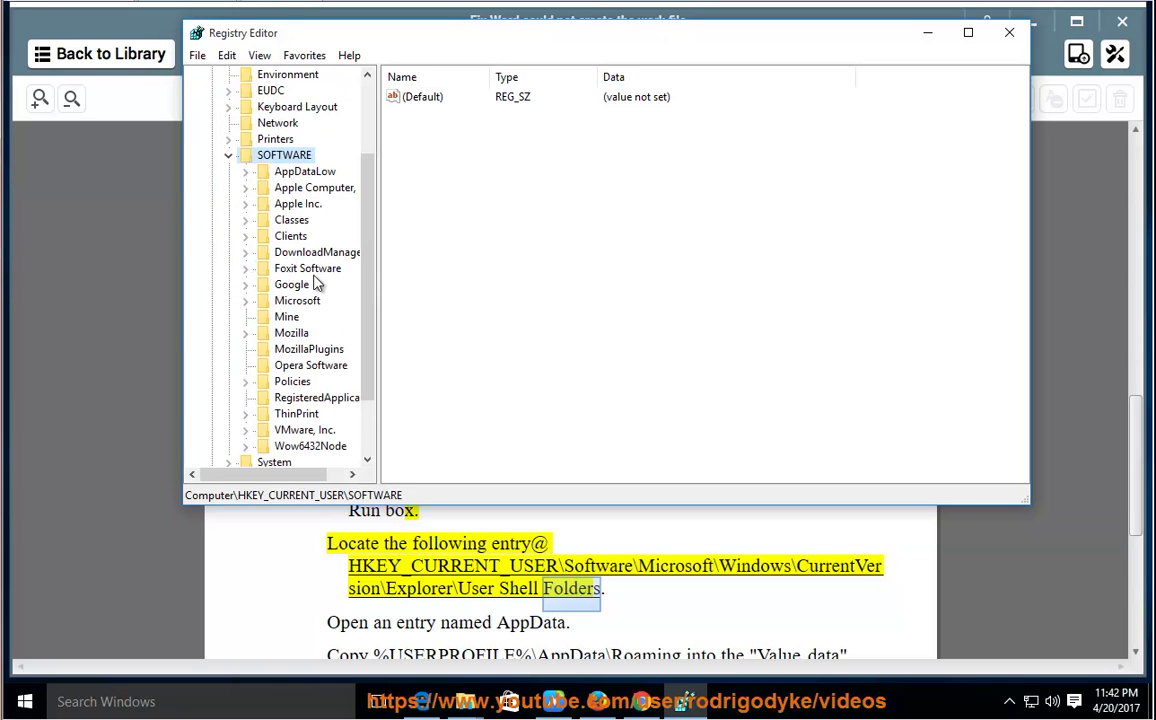
{"action": "left_click", "coordinate": [298, 300]}
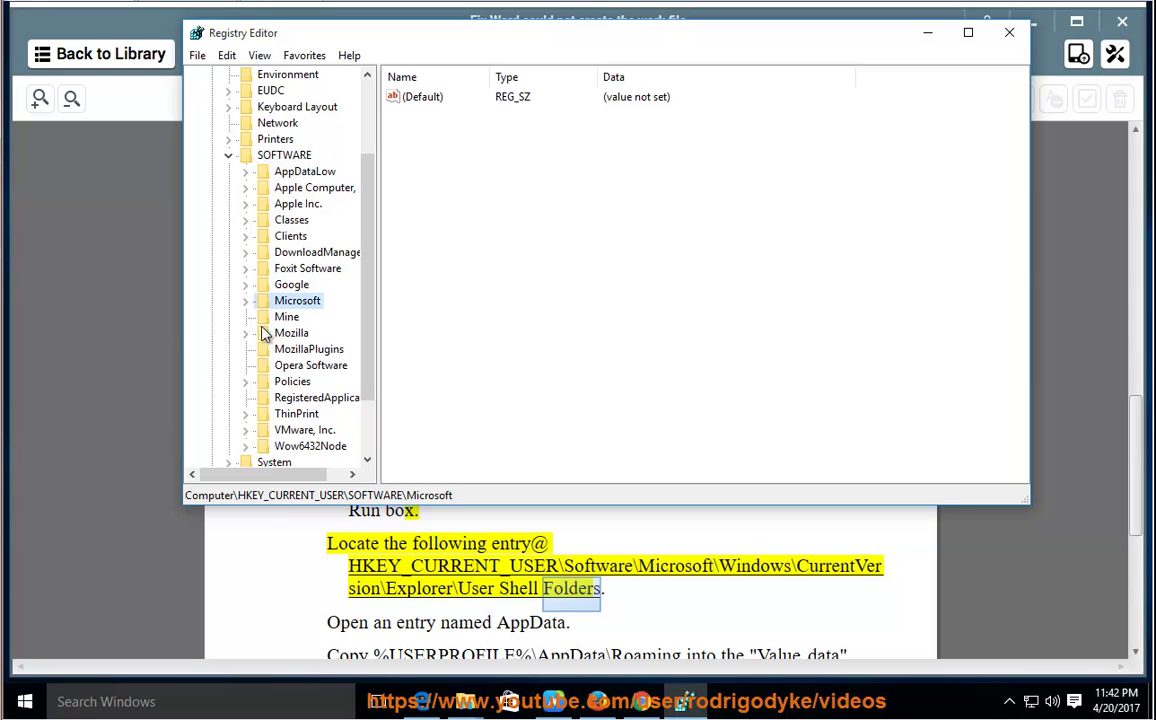
{"action": "left_click", "coordinate": [246, 301]}
Expand Windows > CurrentVersion > Explorer and open the User Shell Folders key.
{"action": "left_click_drag", "start_coordinate": [378, 300], "coordinate": [530, 278]}
{"action": "left_click_drag", "start_coordinate": [516, 232], "coordinate": [436, 376]}
{"action": "left_click", "coordinate": [310, 365]}
{"action": "left_click", "coordinate": [262, 365]}
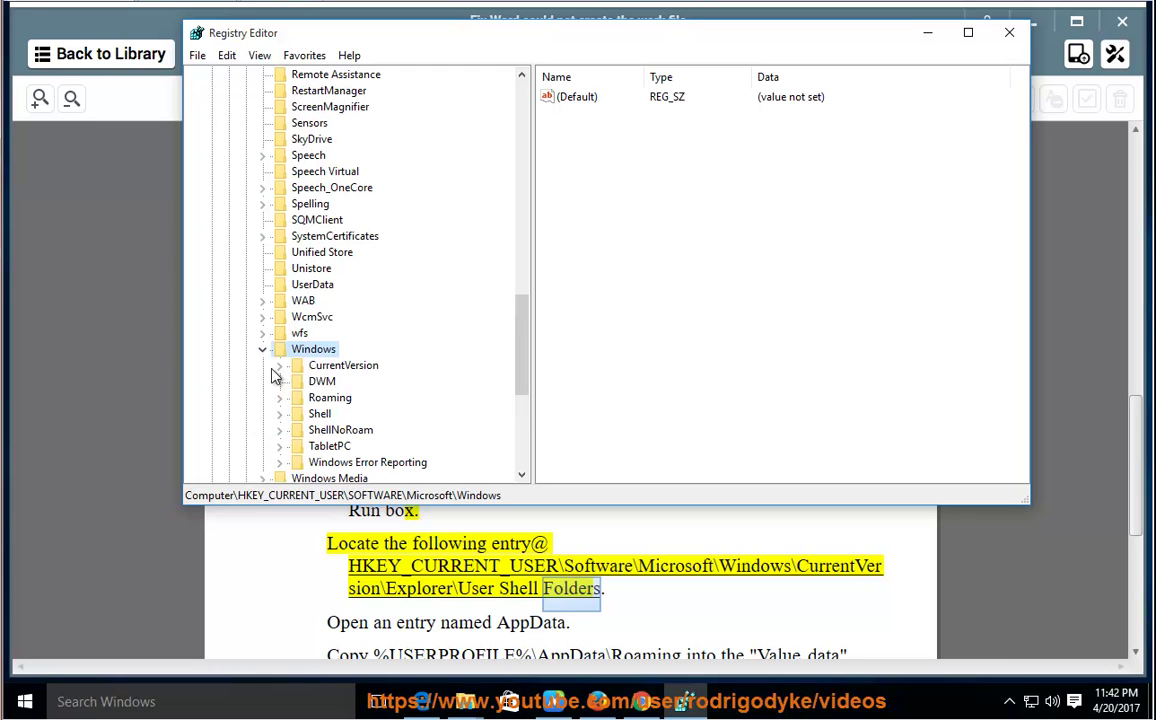
{"action": "left_click", "coordinate": [343, 366]}
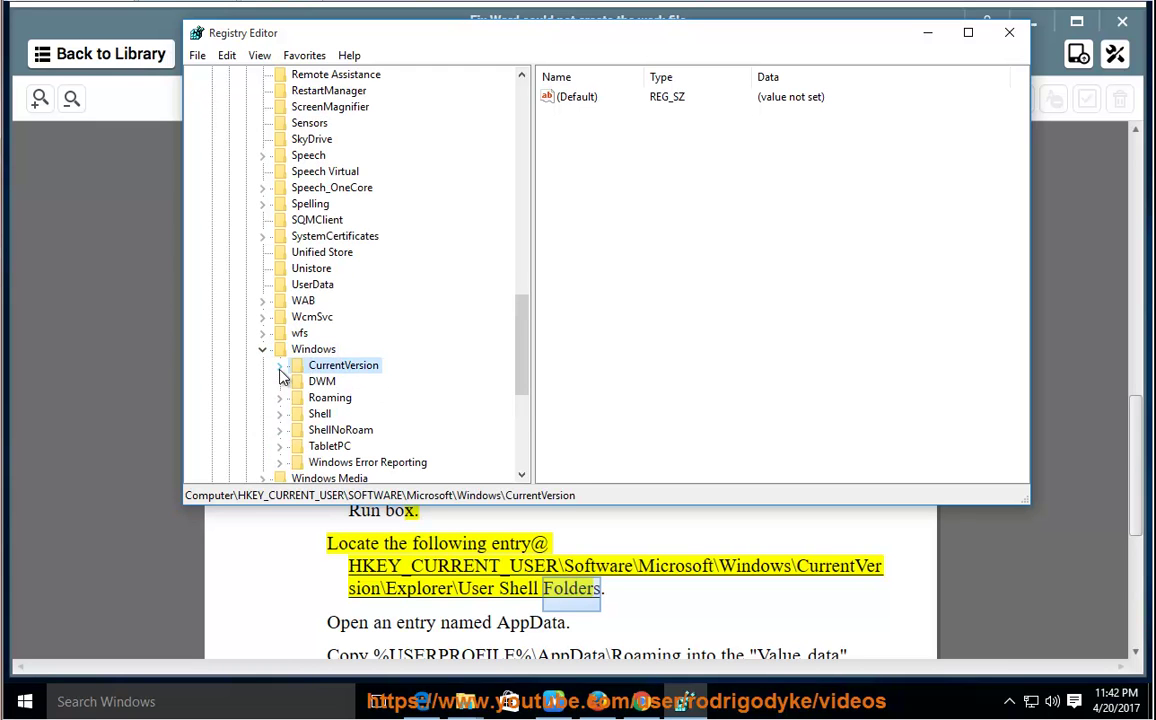
{"action": "left_click", "coordinate": [280, 365]}
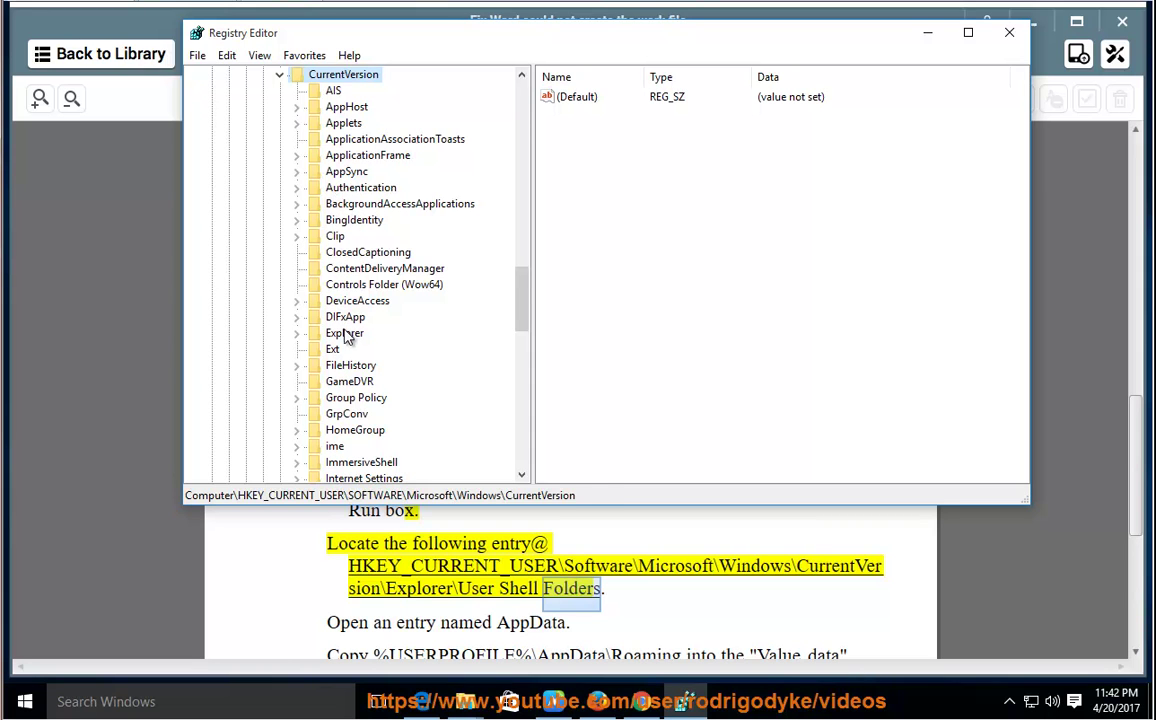
{"action": "left_click", "coordinate": [344, 333]}
{"action": "left_click", "coordinate": [296, 333]}
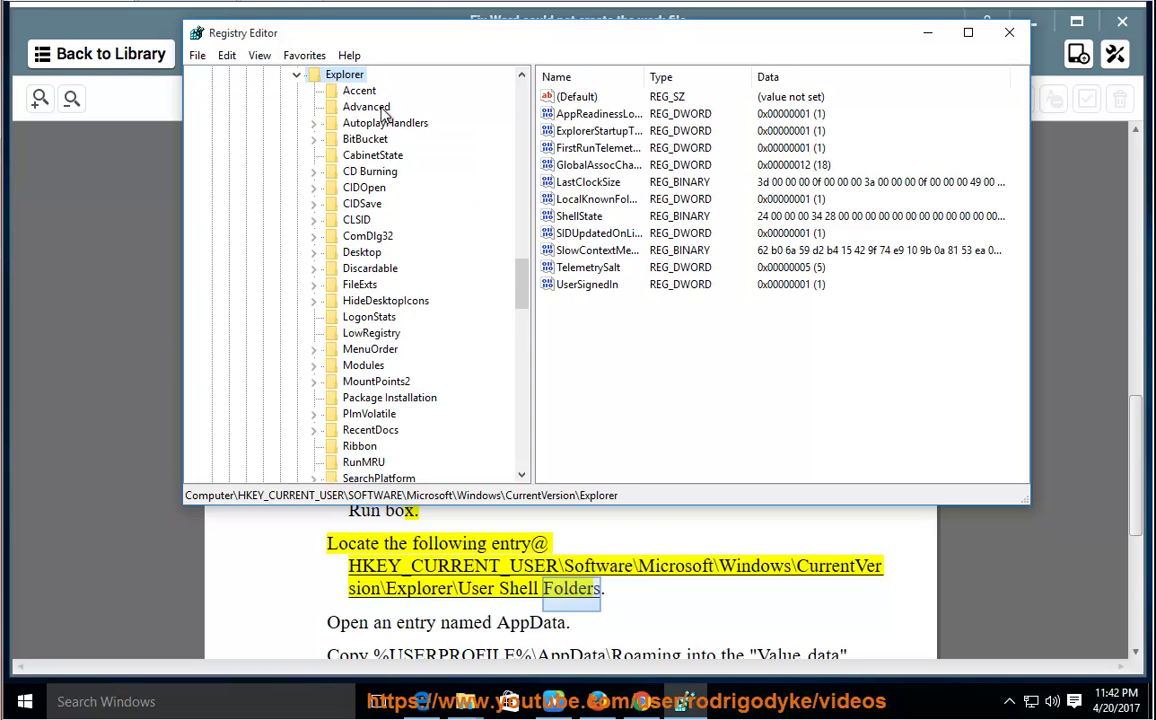
{"action": "left_click_drag", "start_coordinate": [519, 303], "coordinate": [519, 340]}
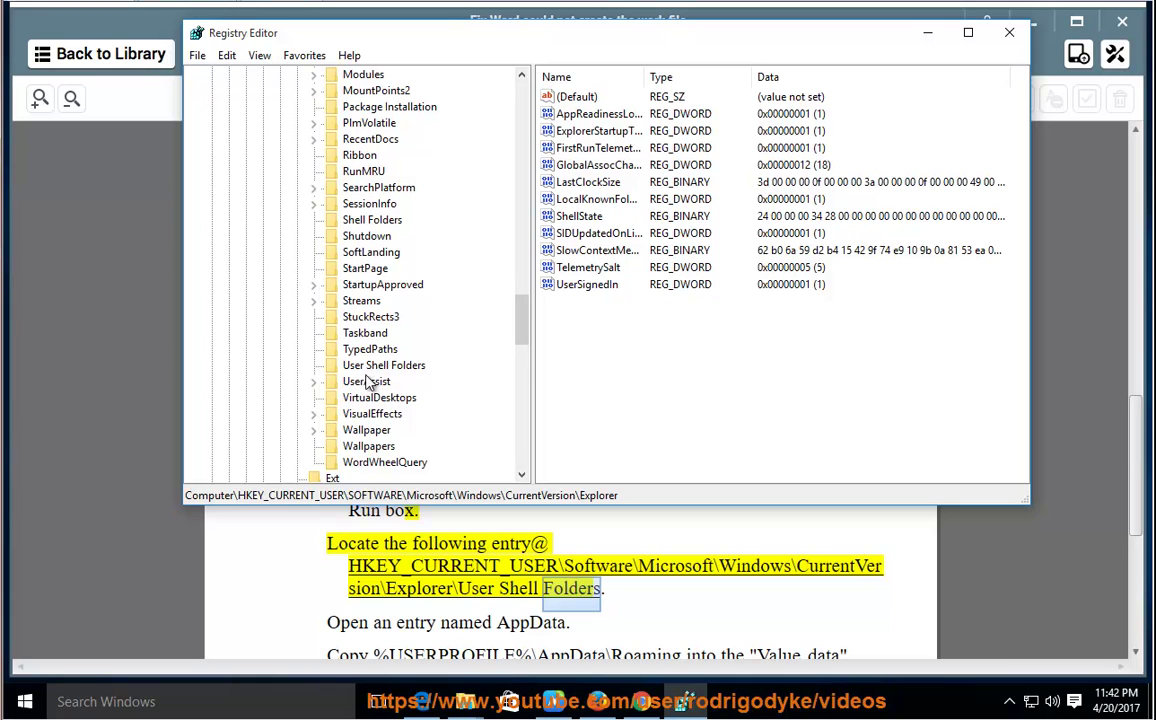
{"action": "mouse_move", "coordinate": [521, 326]}
{"action": "left_mouse_down"}
{"action": "mouse_move", "coordinate": [519, 304]}
{"action": "mouse_move", "coordinate": [521, 320]}
{"action": "left_mouse_up"}
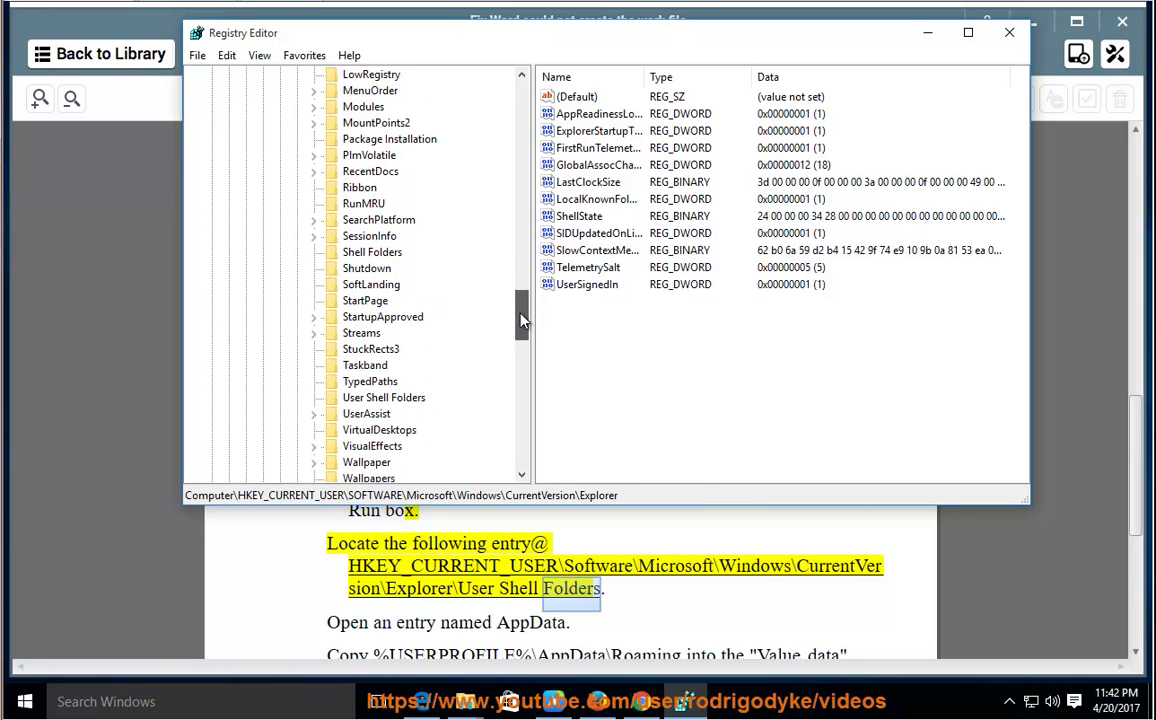
{"action": "left_click", "coordinate": [382, 397]}
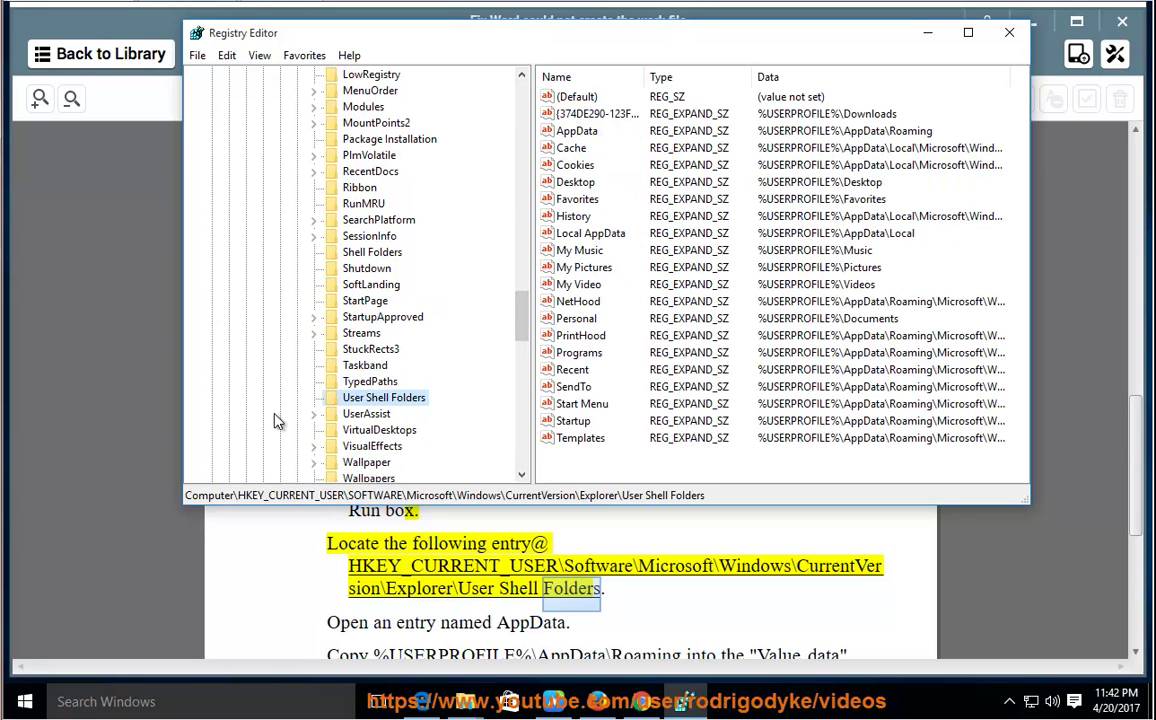
{"action": "left_click", "coordinate": [540, 588]}
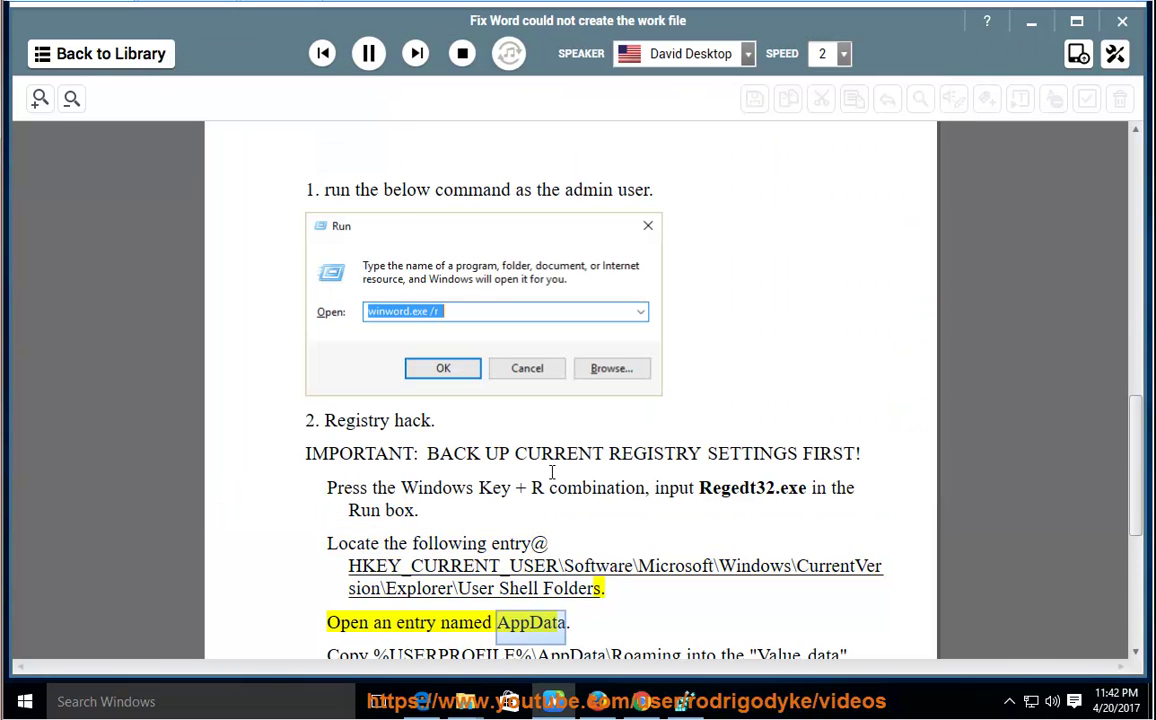
Back in Registry Editor, double-click the AppData value to open its Edit String dialog.
{"action": "left_click", "coordinate": [691, 690]}
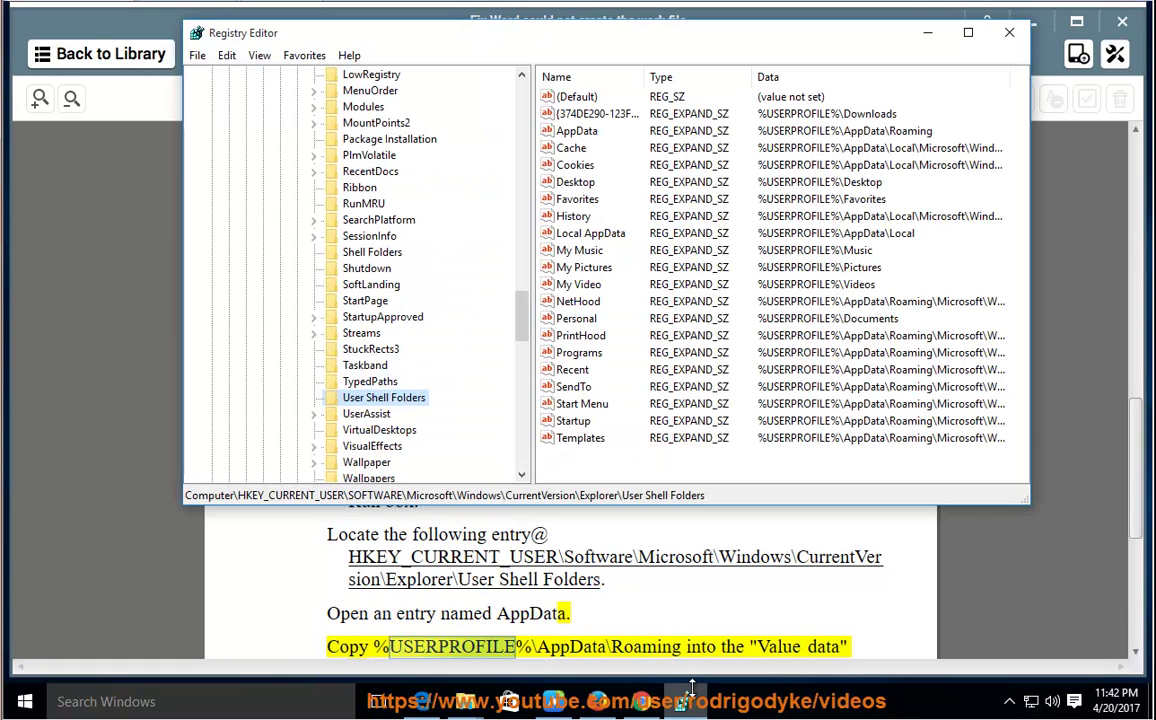
{"action": "left_click", "coordinate": [588, 133]}
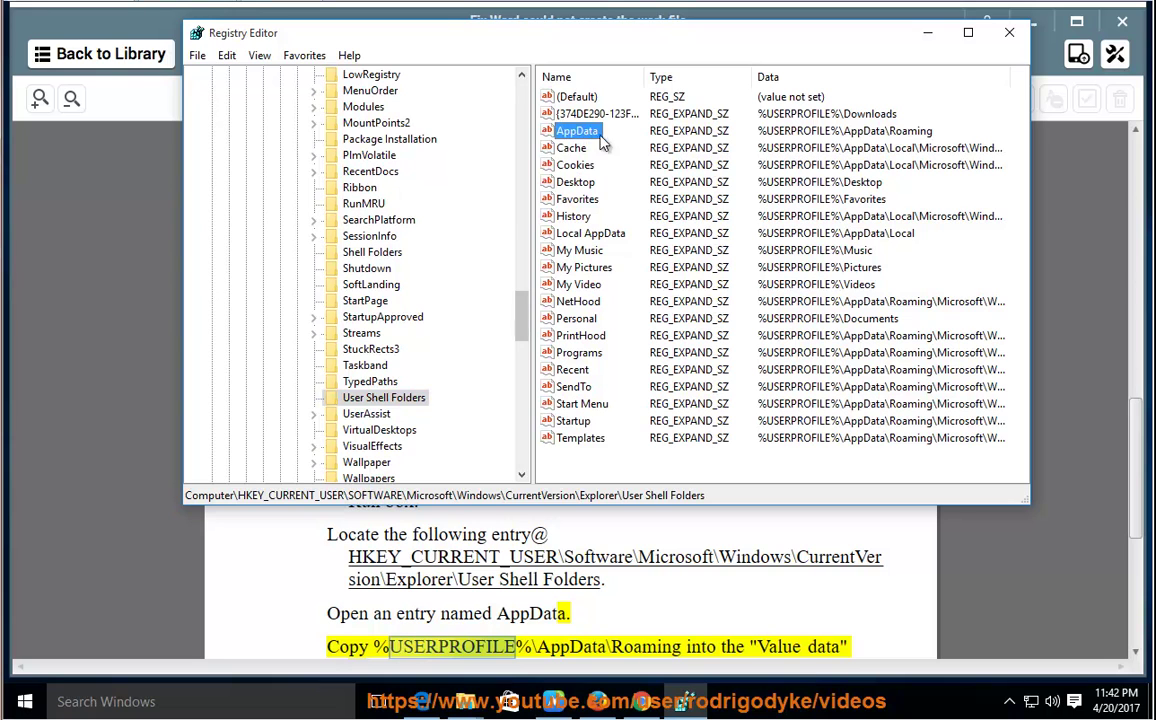
{"action": "double_click", "coordinate": [588, 133]}
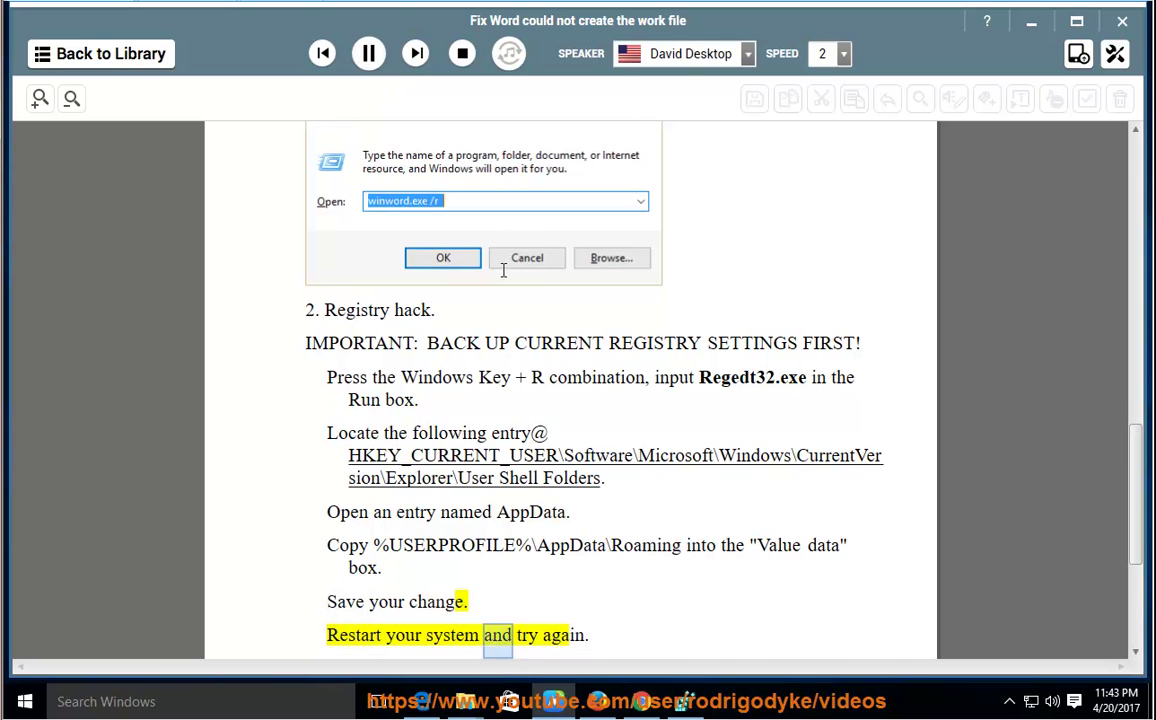
Copy %USERPROFILE%\AppData\Roaming from the tutorial into AppData's value data and confirm it.
{"action": "left_click", "coordinate": [369, 55]}
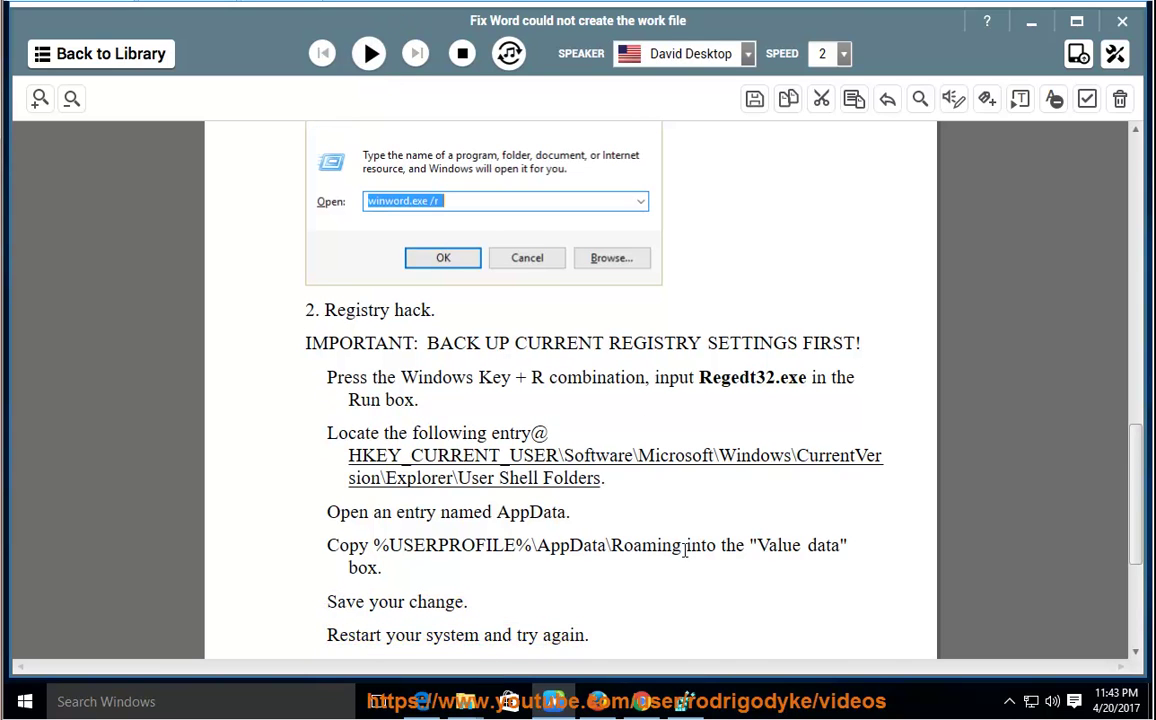
{"action": "left_click_drag", "start_coordinate": [681, 545], "coordinate": [394, 547]}
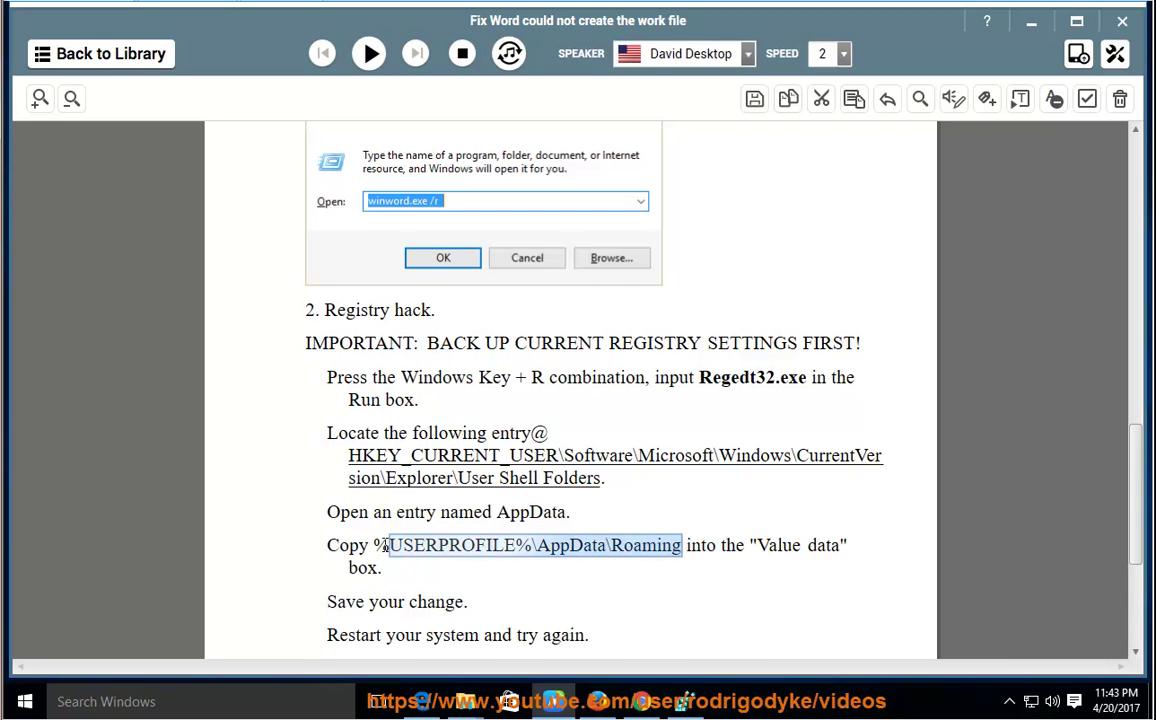
{"action": "right_click", "coordinate": [585, 545]}
{"action": "left_click", "coordinate": [632, 427]}
{"action": "left_click", "coordinate": [688, 710]}
{"action": "left_click_drag", "start_coordinate": [447, 116], "coordinate": [750, 158]}
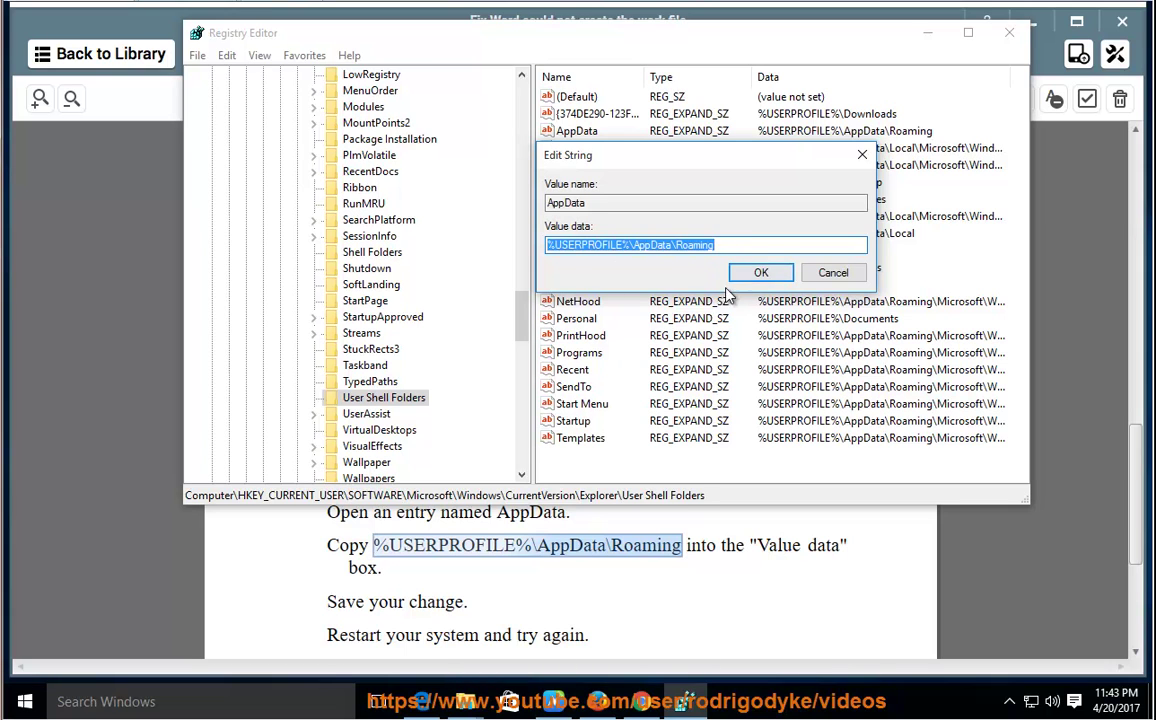
{"action": "left_click", "coordinate": [761, 273]}
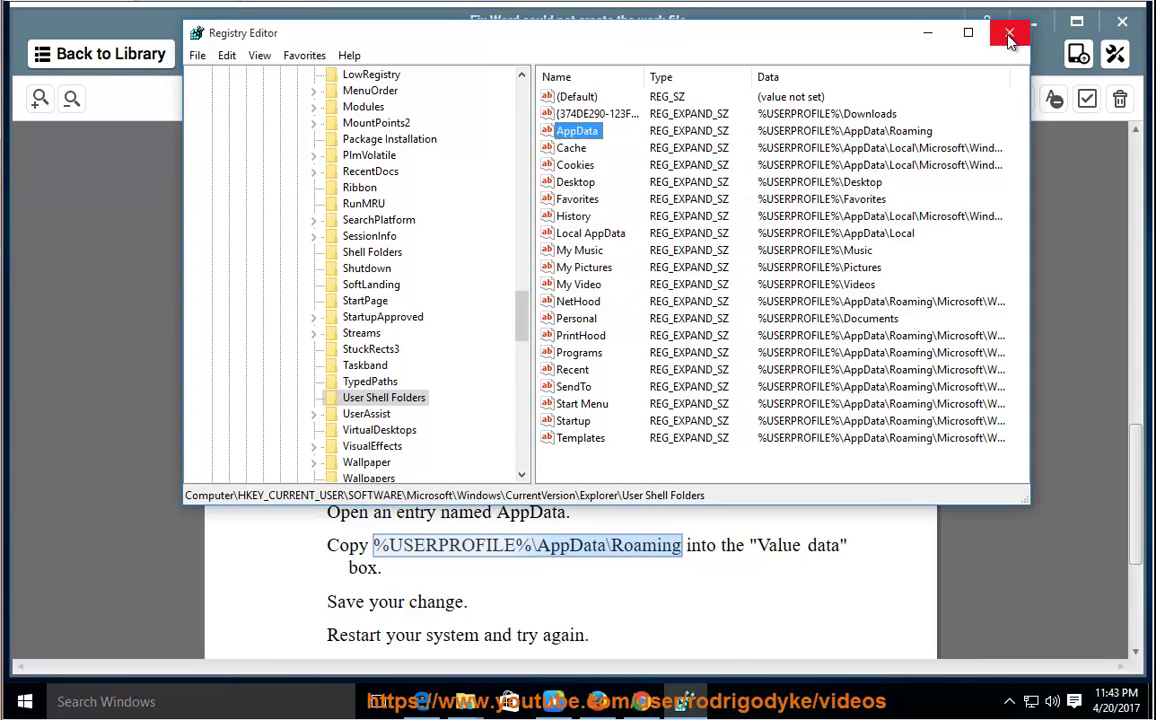